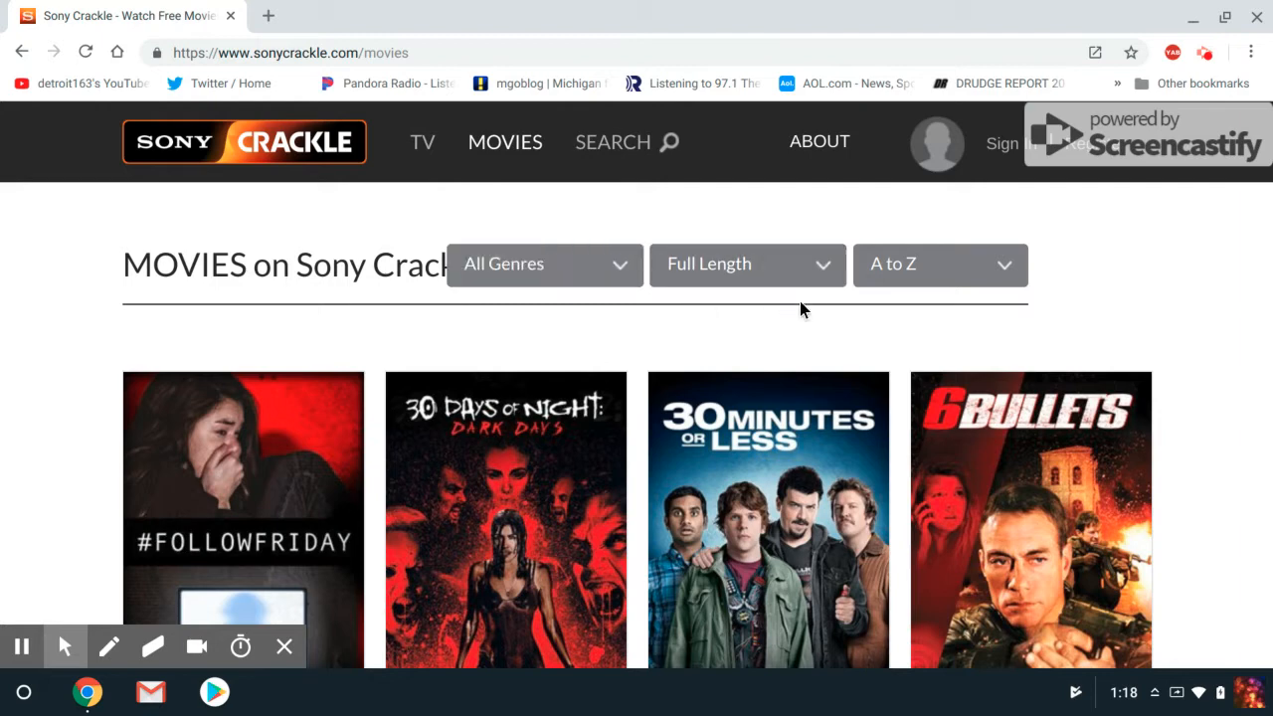
{"action": "left_click", "coordinate": [821, 263]}
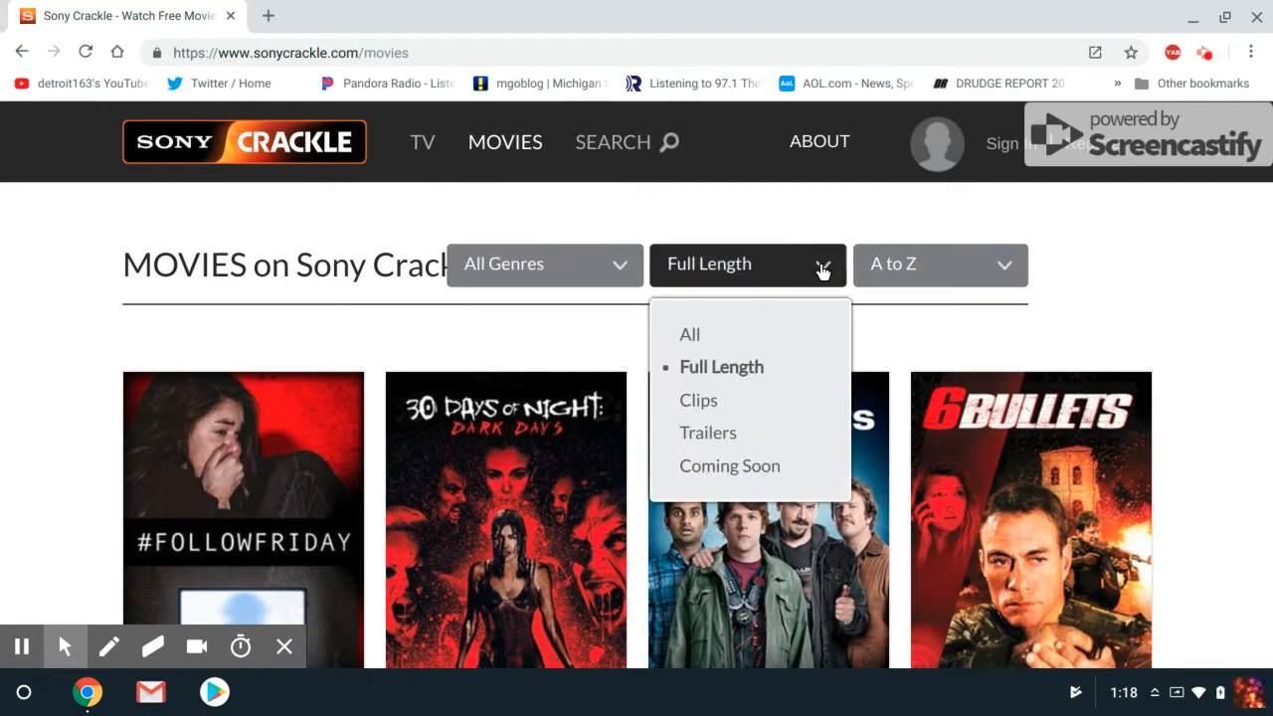
{"action": "left_click", "coordinate": [749, 376]}
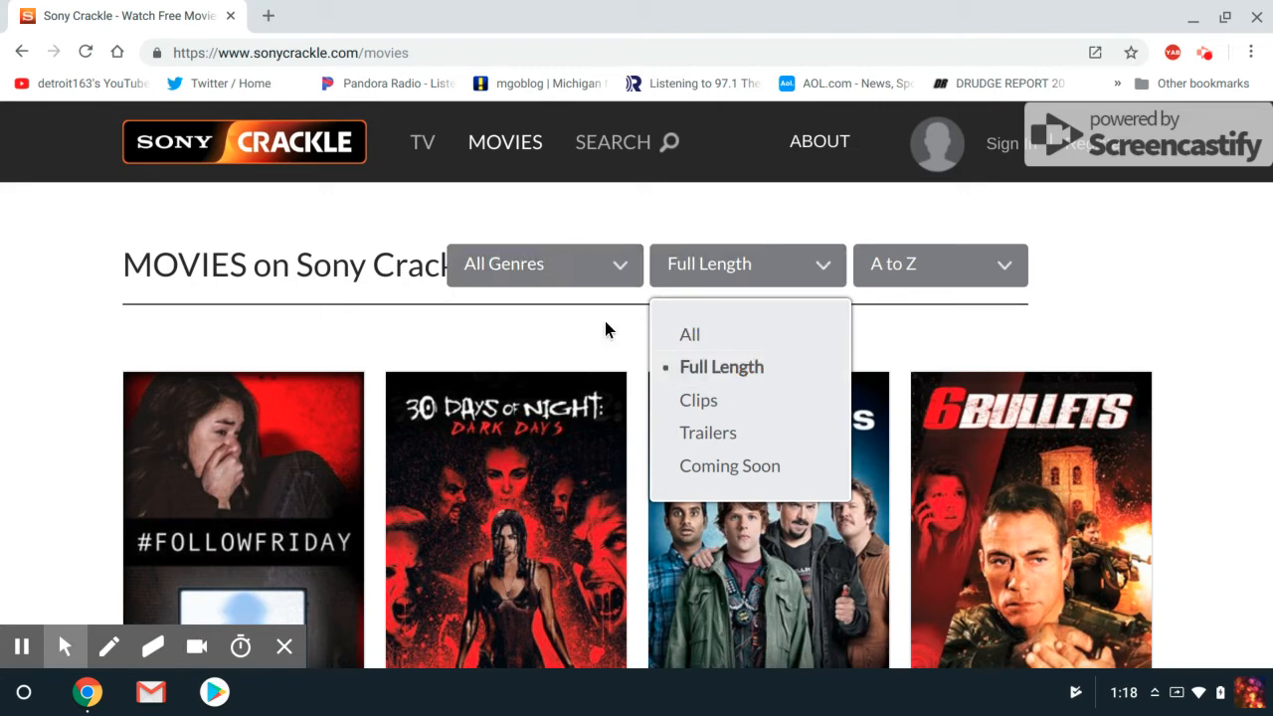
{"action": "left_click", "coordinate": [621, 277]}
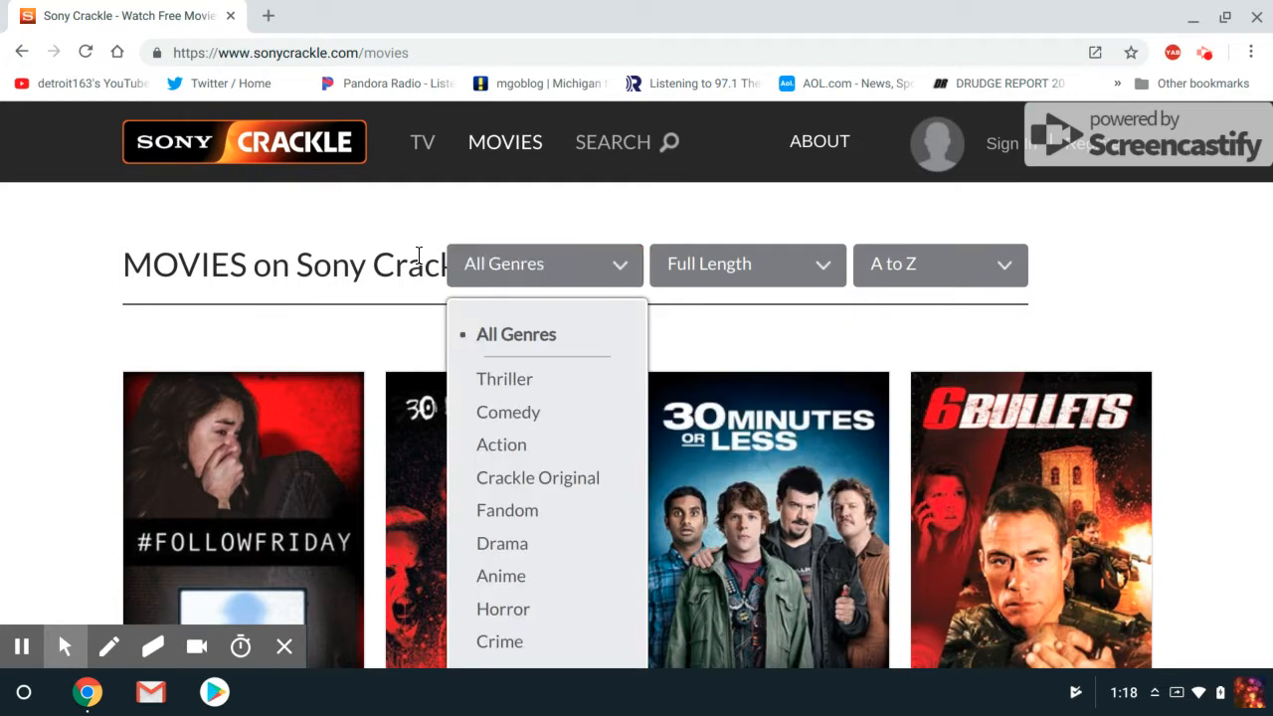
{"action": "left_click", "coordinate": [430, 363]}
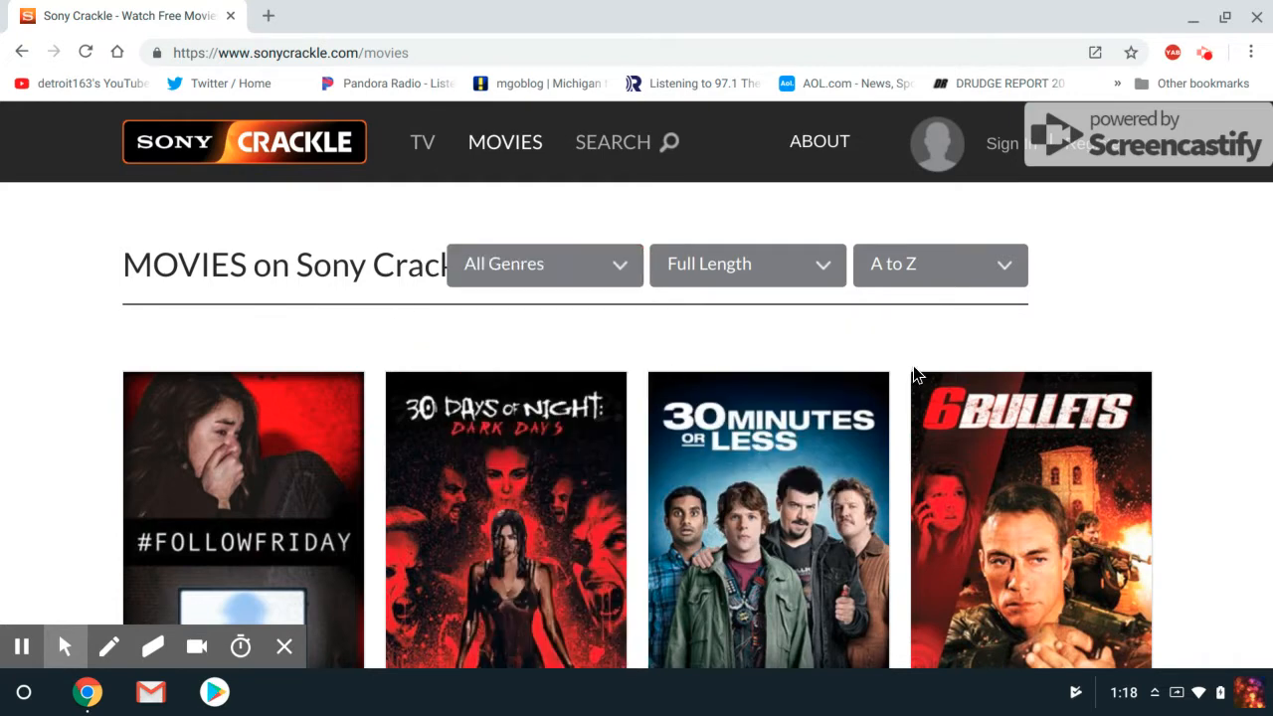
{"action": "scroll", "coordinate": [802, 385], "scroll_direction": "down", "scroll_amount": 3}
{"action": "scroll", "coordinate": [899, 480], "scroll_direction": "down", "scroll_amount": 3}
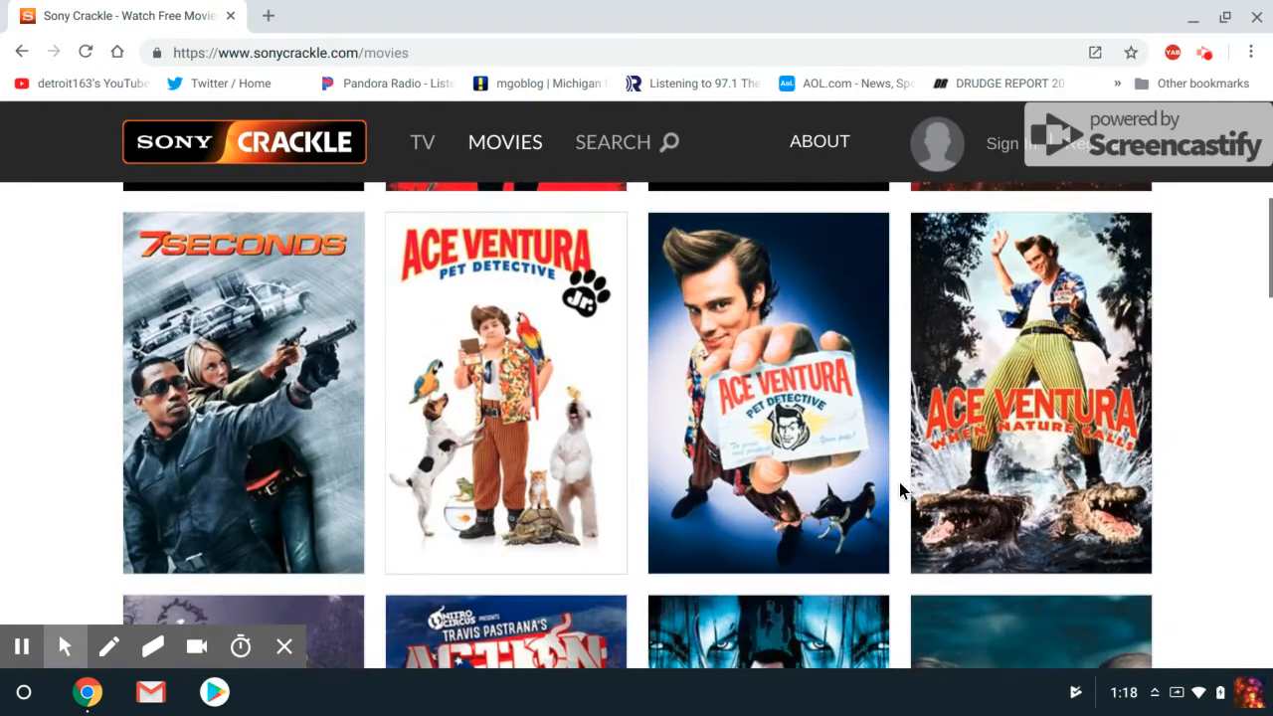
{"action": "scroll", "coordinate": [678, 394], "scroll_direction": "down", "scroll_amount": 2}
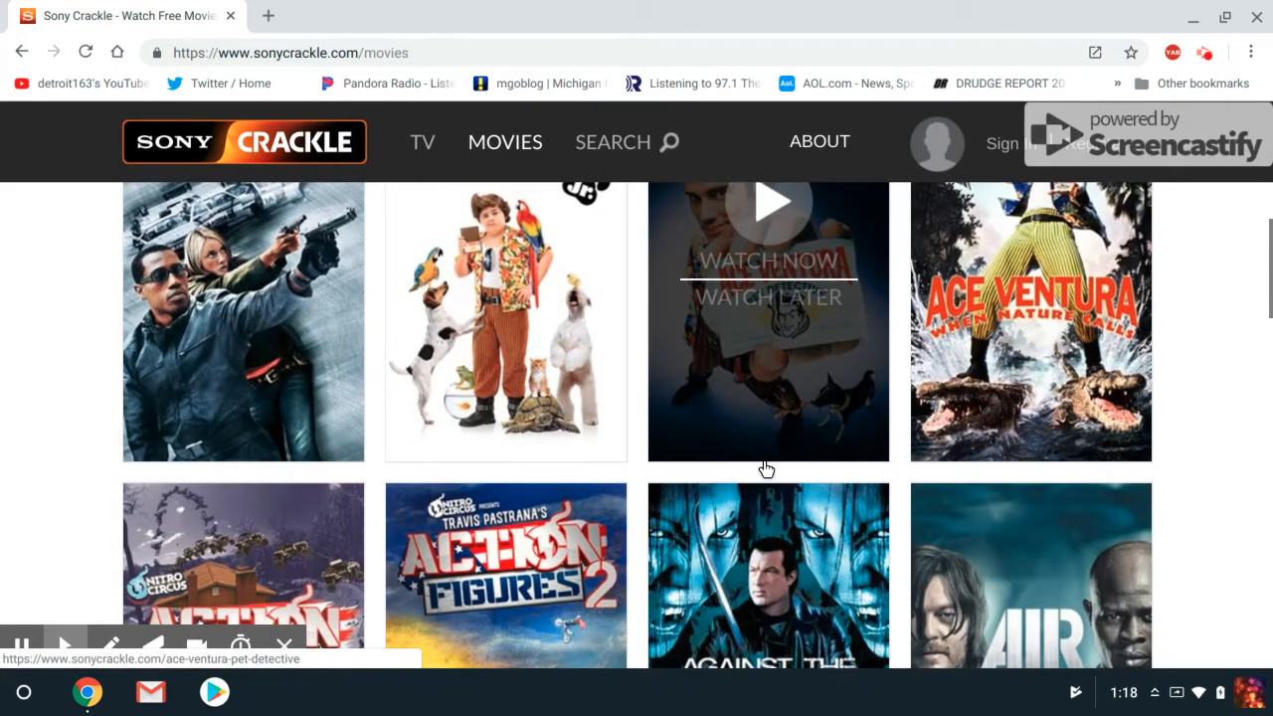
{"action": "scroll", "coordinate": [765, 460], "scroll_direction": "down", "scroll_amount": 2}
{"action": "scroll", "coordinate": [765, 459], "scroll_direction": "down", "scroll_amount": 3}
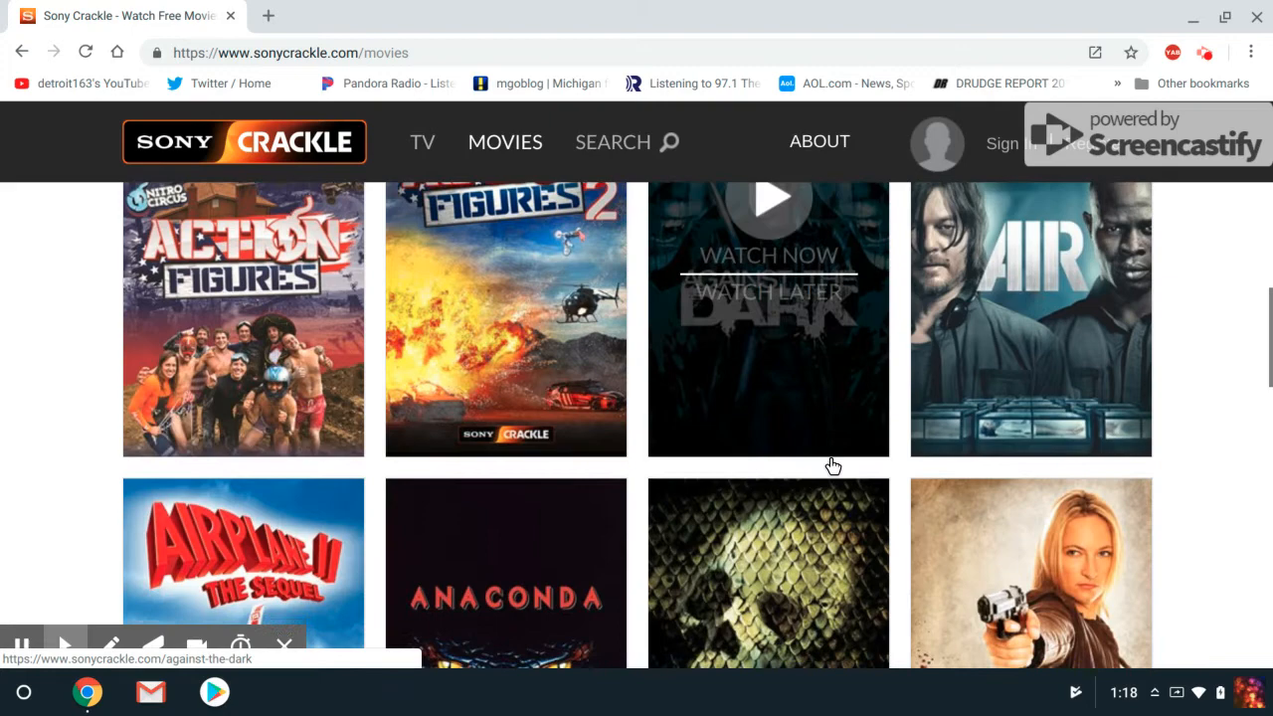
{"action": "scroll", "coordinate": [830, 456], "scroll_direction": "down", "scroll_amount": 1}
{"action": "scroll", "coordinate": [830, 456], "scroll_direction": "down", "scroll_amount": 2}
{"action": "scroll", "coordinate": [830, 456], "scroll_direction": "down", "scroll_amount": 3}
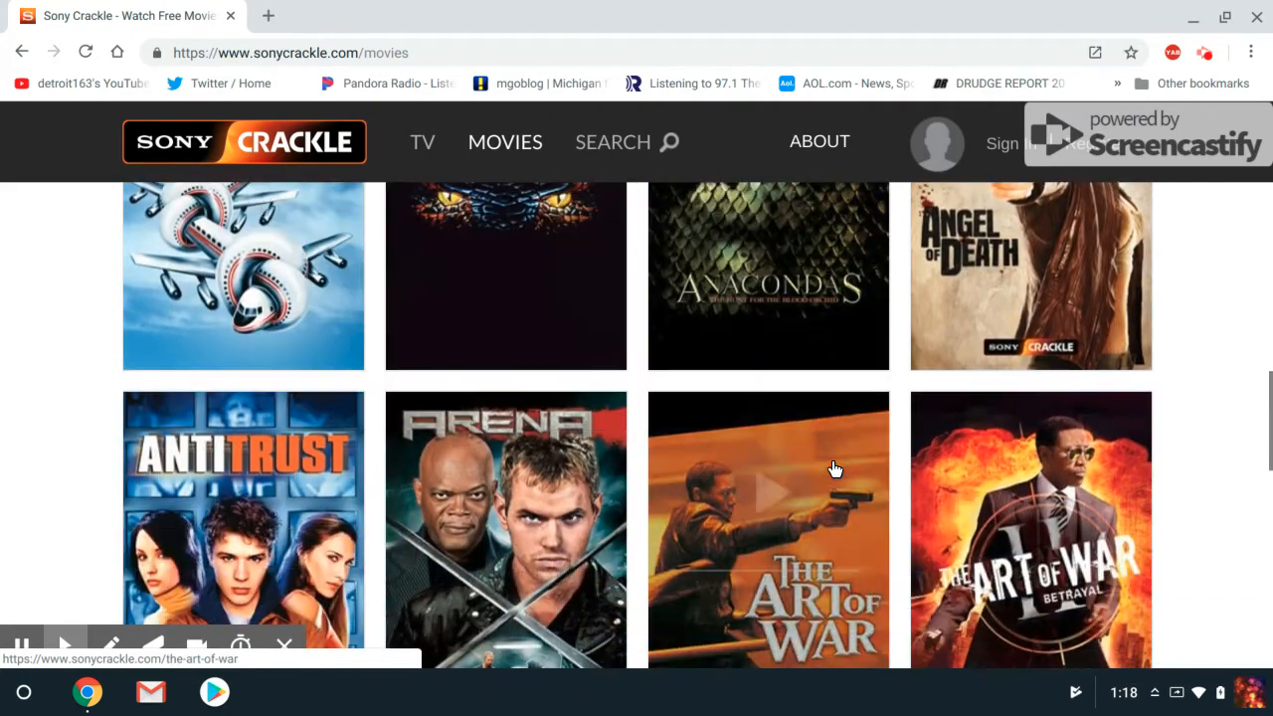
{"action": "scroll", "coordinate": [832, 459], "scroll_direction": "down", "scroll_amount": 3}
{"action": "scroll", "coordinate": [754, 502], "scroll_direction": "down", "scroll_amount": 1}
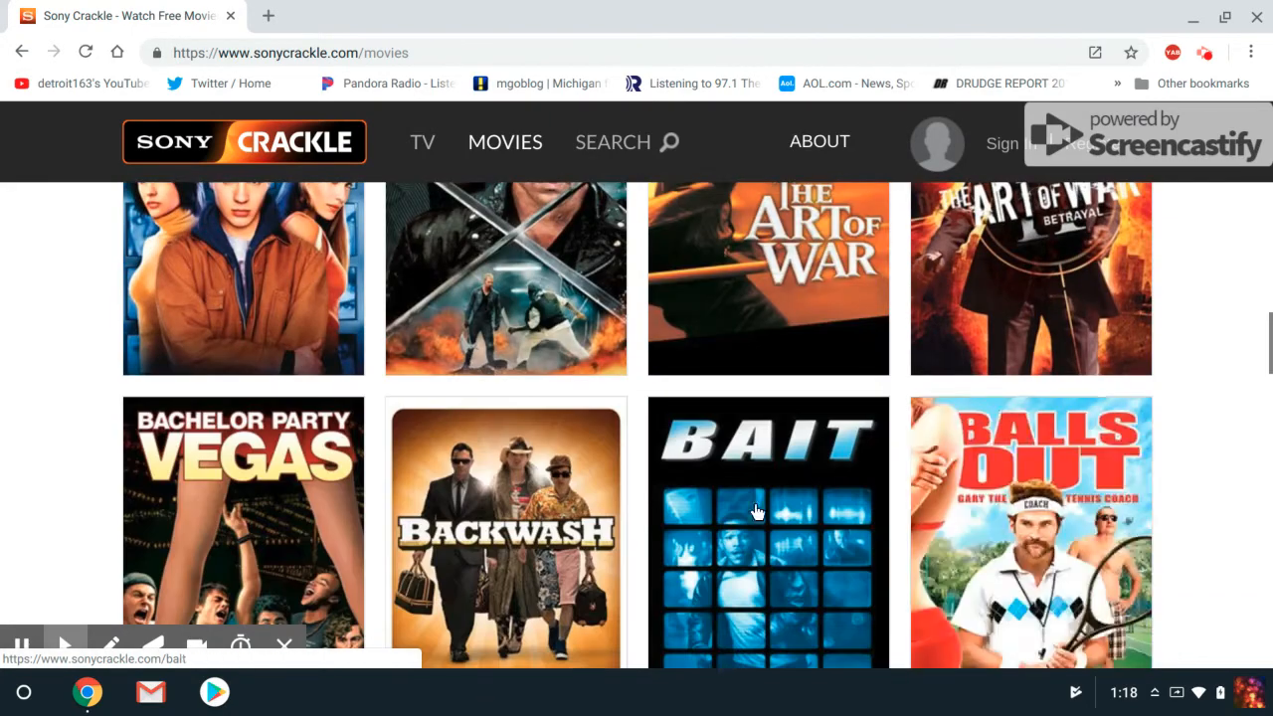
{"action": "scroll", "coordinate": [765, 497], "scroll_direction": "down", "scroll_amount": 3}
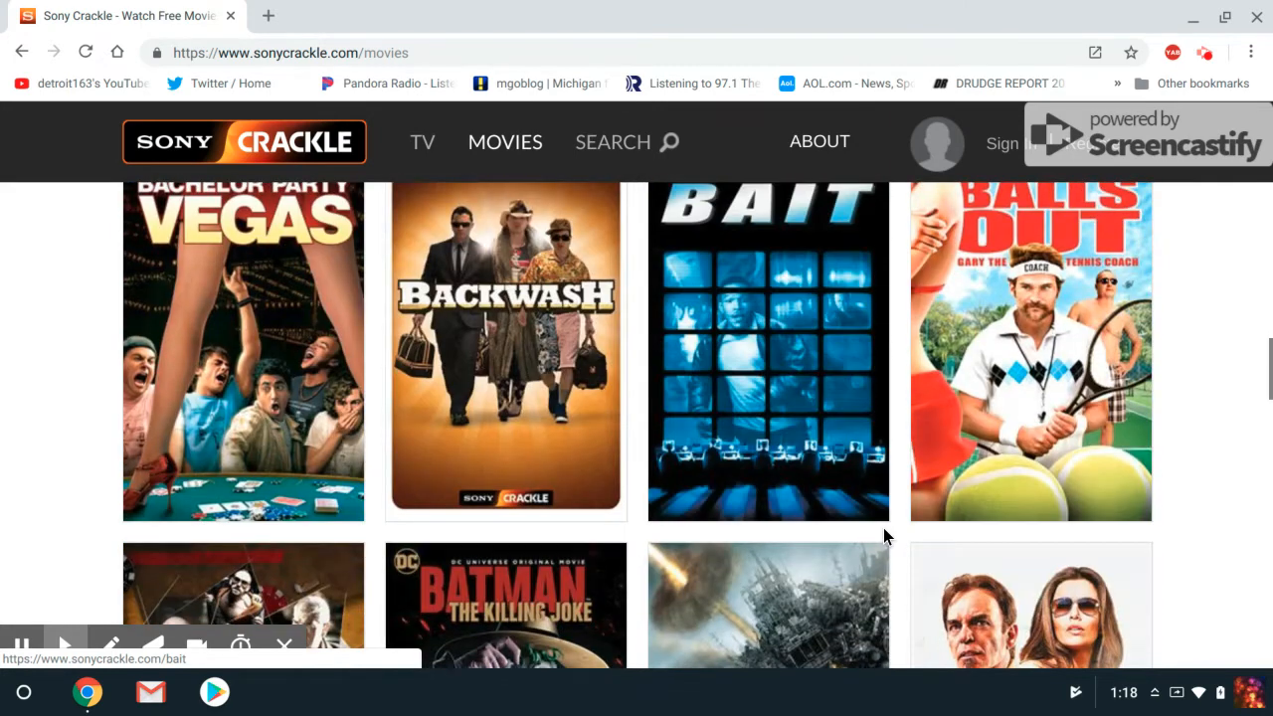
{"action": "scroll", "coordinate": [883, 528], "scroll_direction": "down", "scroll_amount": 3}
{"action": "scroll", "coordinate": [826, 450], "scroll_direction": "down", "scroll_amount": 3}
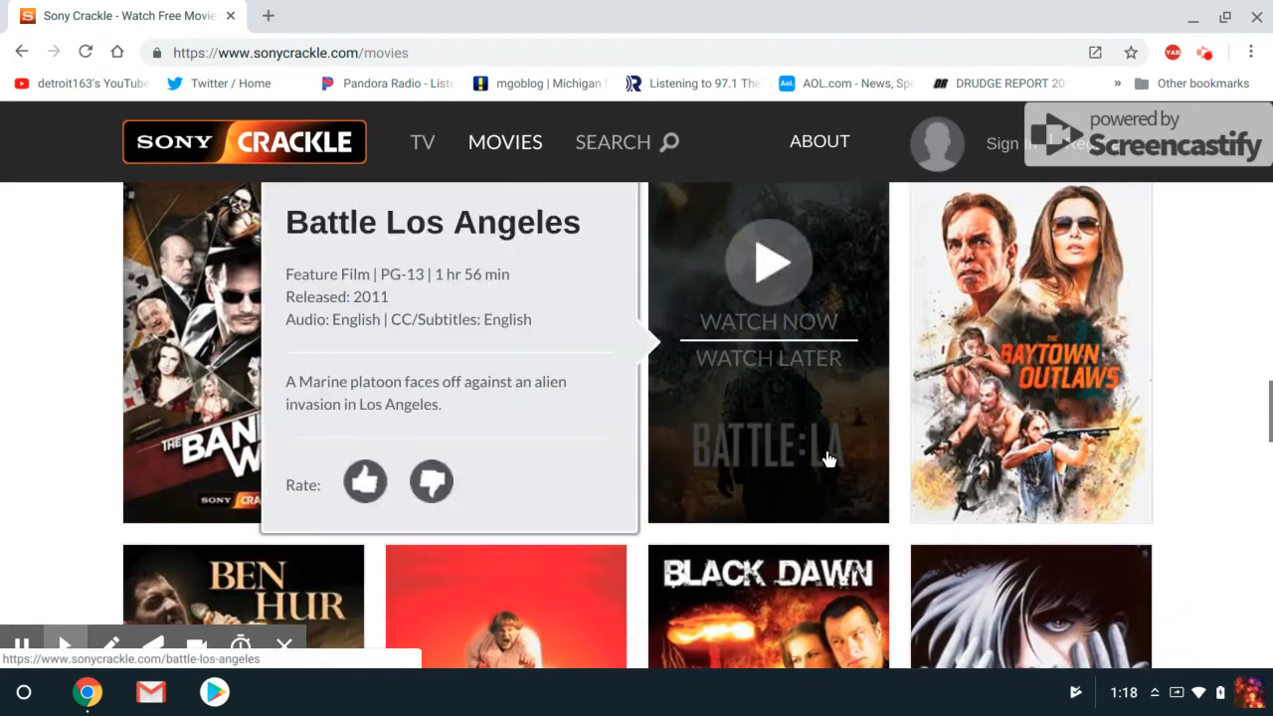
{"action": "scroll", "coordinate": [1133, 541], "scroll_direction": "down", "scroll_amount": 1}
{"action": "scroll", "coordinate": [1135, 541], "scroll_direction": "down", "scroll_amount": 3}
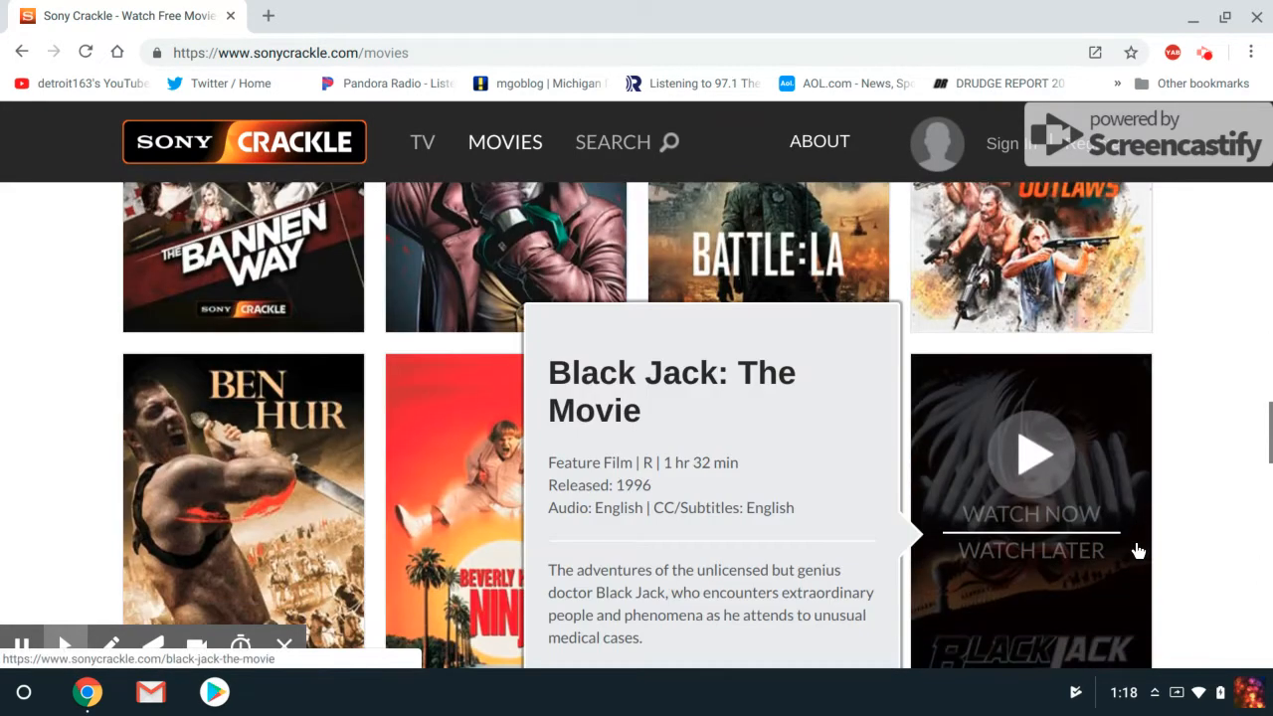
{"action": "scroll", "coordinate": [1143, 545], "scroll_direction": "down", "scroll_amount": 3}
{"action": "scroll", "coordinate": [1024, 442], "scroll_direction": "down", "scroll_amount": 3}
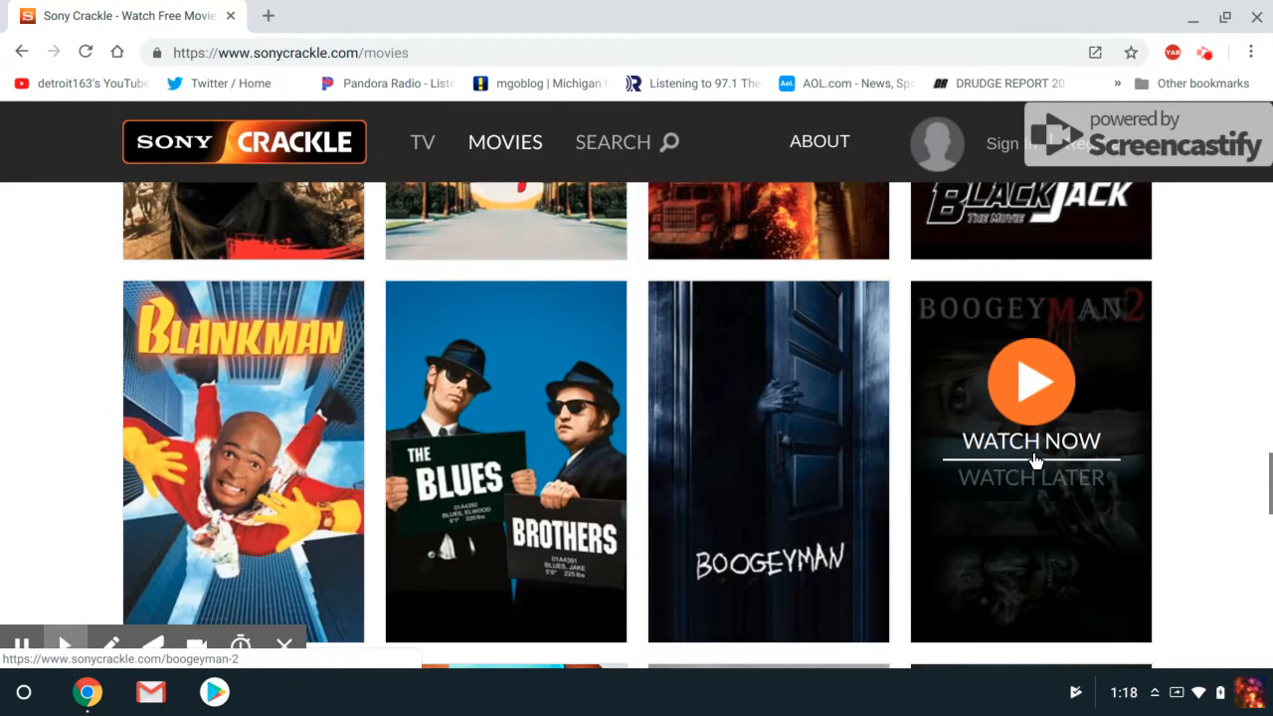
{"action": "scroll", "coordinate": [1035, 459], "scroll_direction": "down", "scroll_amount": 3}
{"action": "scroll", "coordinate": [1035, 459], "scroll_direction": "down", "scroll_amount": 2}
{"action": "scroll", "coordinate": [1052, 469], "scroll_direction": "down", "scroll_amount": 3}
{"action": "scroll", "coordinate": [1052, 469], "scroll_direction": "down", "scroll_amount": 3}
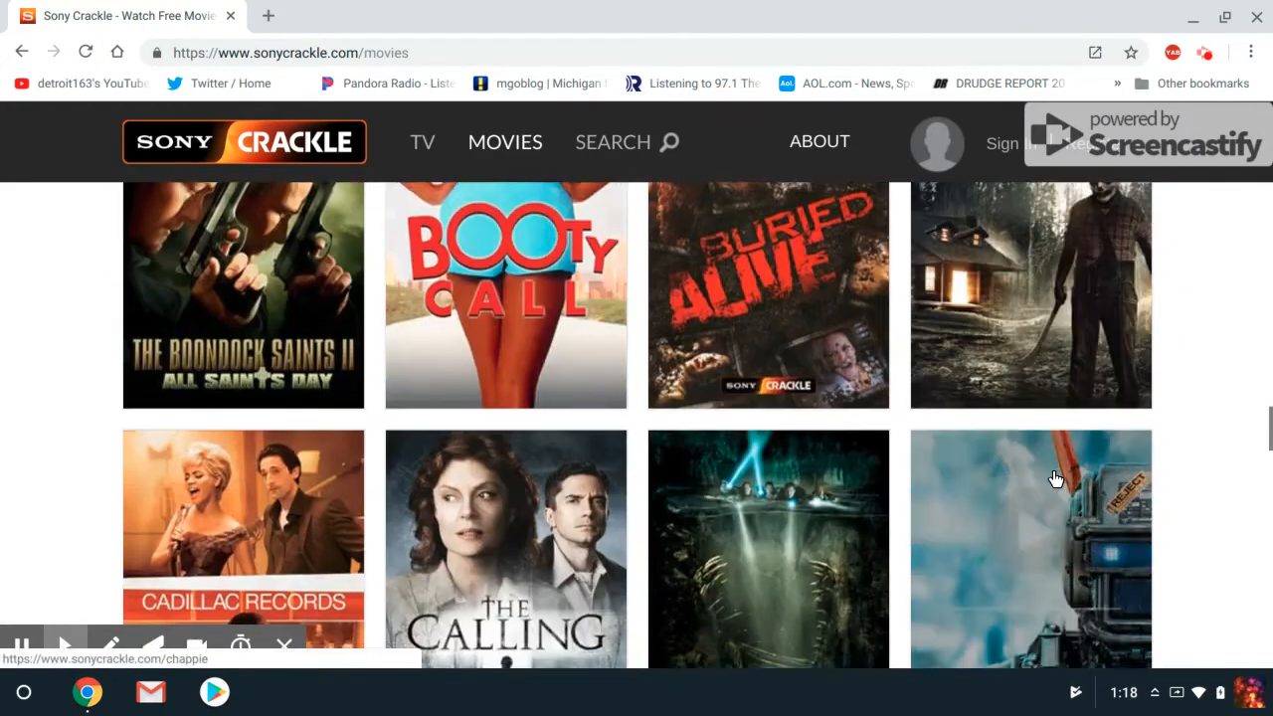
{"action": "scroll", "coordinate": [1053, 472], "scroll_direction": "down", "scroll_amount": 3}
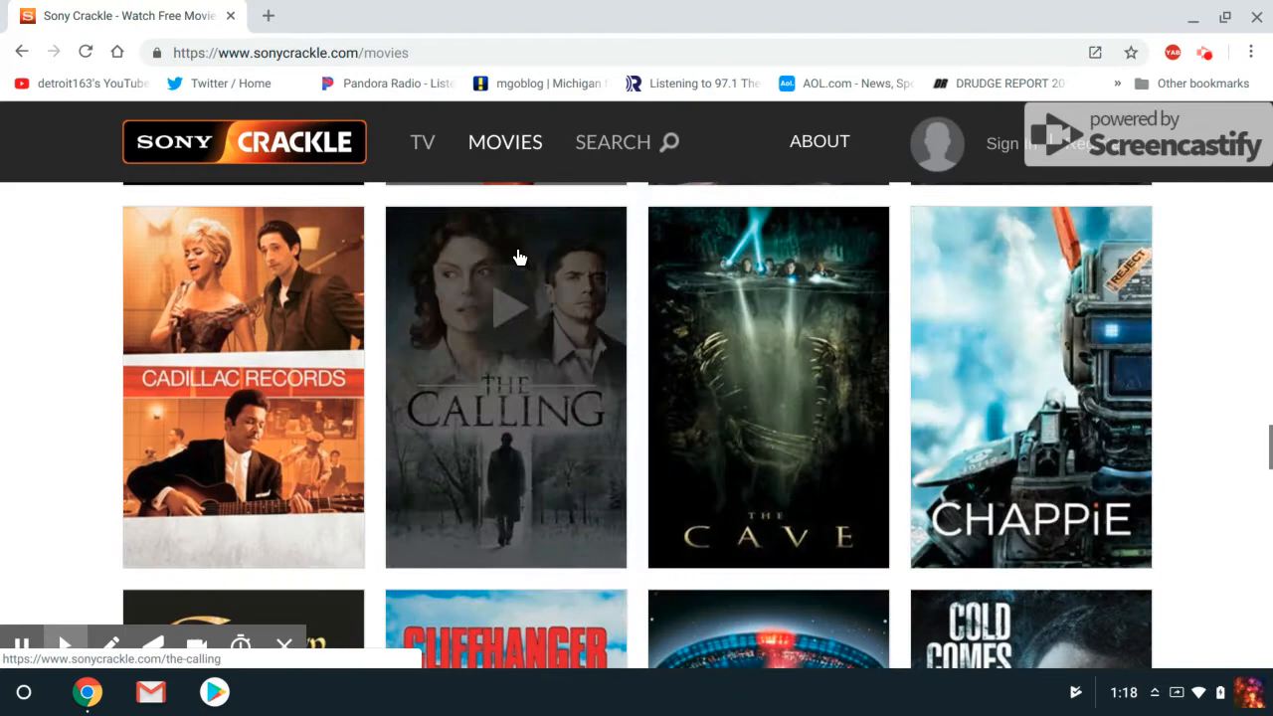
{"action": "scroll", "coordinate": [1052, 471], "scroll_direction": "down", "scroll_amount": 1}
{"action": "scroll", "coordinate": [845, 521], "scroll_direction": "down", "scroll_amount": 2}
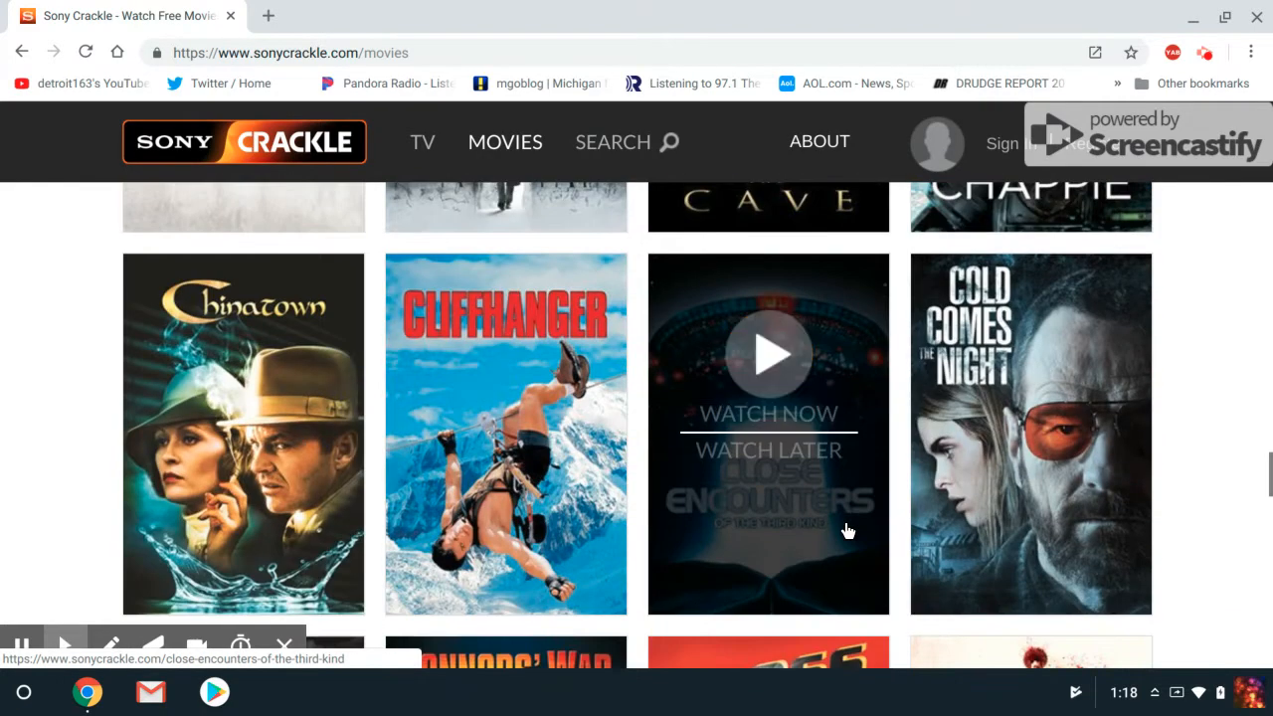
{"action": "scroll", "coordinate": [845, 521], "scroll_direction": "down", "scroll_amount": 3}
{"action": "scroll", "coordinate": [850, 520], "scroll_direction": "down", "scroll_amount": 3}
{"action": "scroll", "coordinate": [865, 506], "scroll_direction": "down", "scroll_amount": 3}
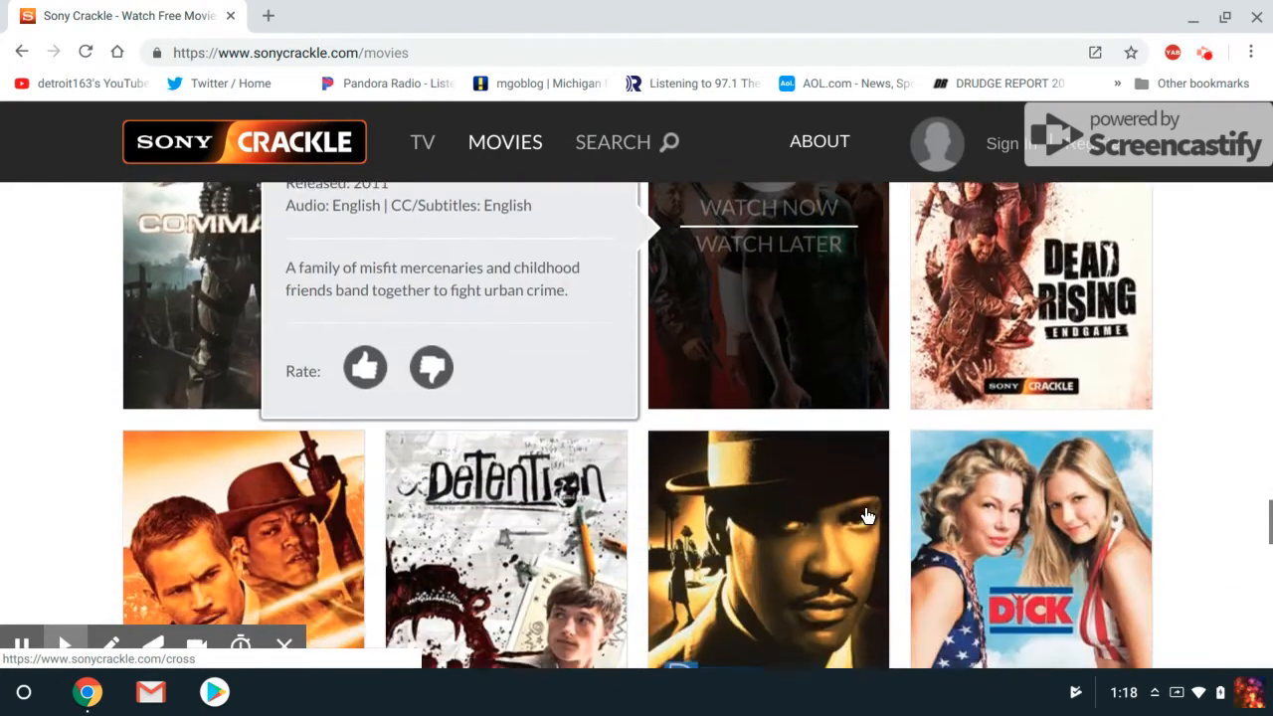
{"action": "scroll", "coordinate": [865, 506], "scroll_direction": "down", "scroll_amount": 2}
{"action": "scroll", "coordinate": [897, 484], "scroll_direction": "down", "scroll_amount": 3}
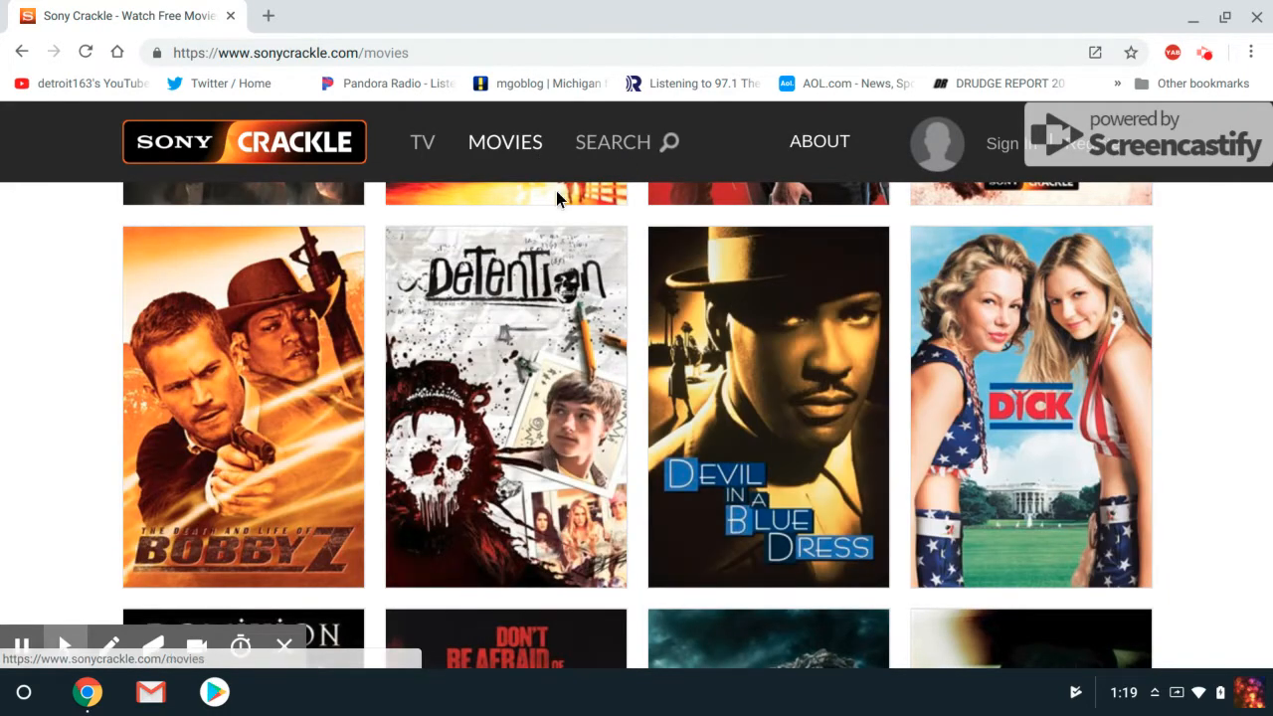
{"action": "scroll", "coordinate": [898, 607], "scroll_direction": "down", "scroll_amount": 3}
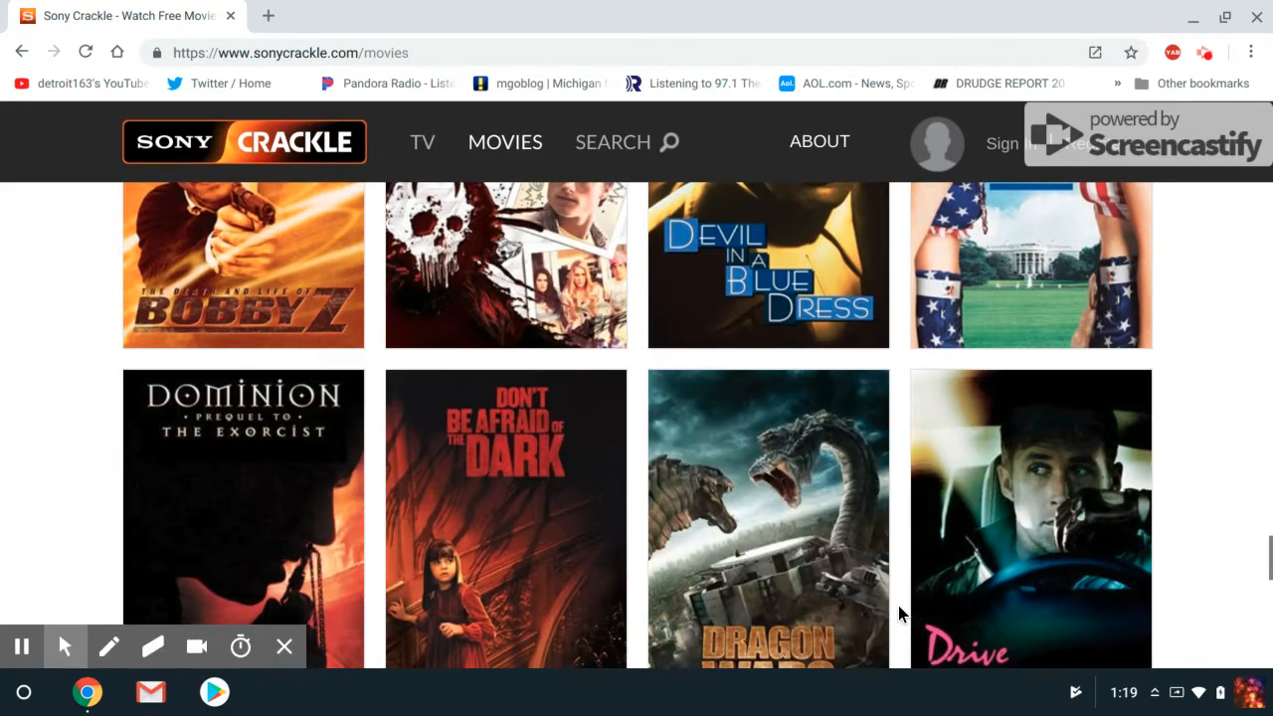
{"action": "scroll", "coordinate": [868, 550], "scroll_direction": "down", "scroll_amount": 2}
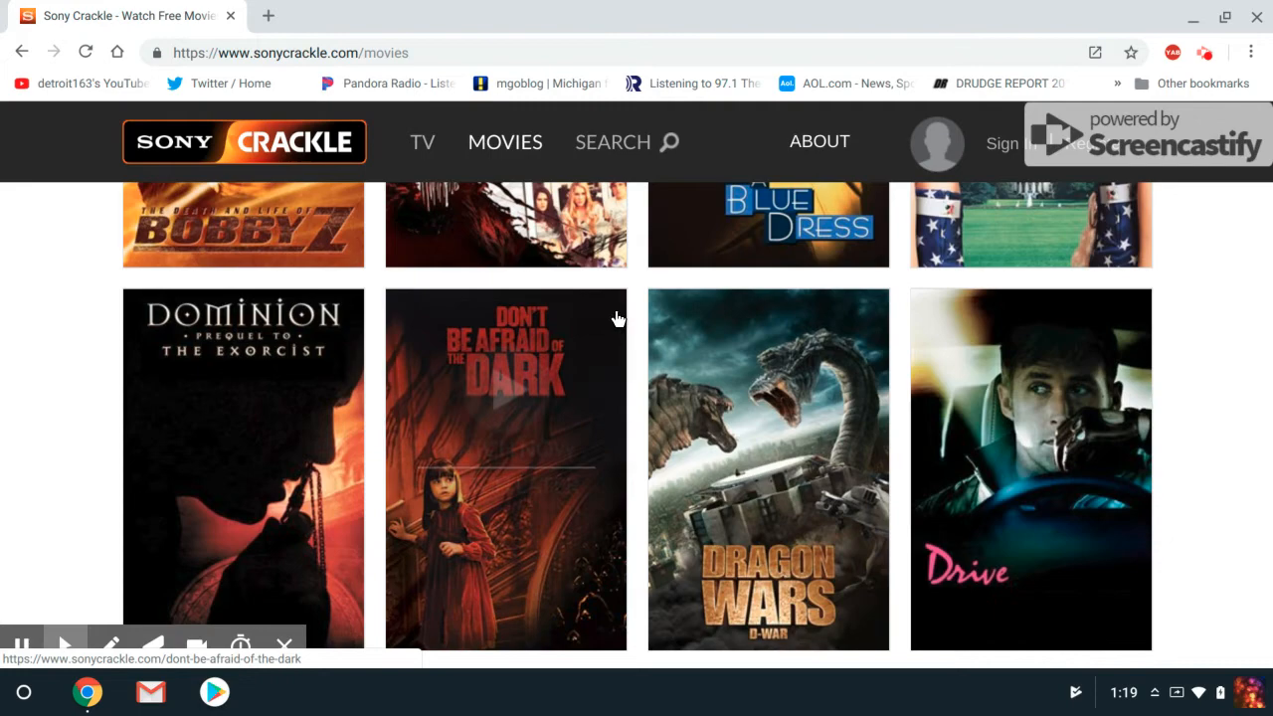
{"action": "scroll", "coordinate": [619, 319], "scroll_direction": "down", "scroll_amount": 1}
{"action": "scroll", "coordinate": [619, 318], "scroll_direction": "down", "scroll_amount": 3}
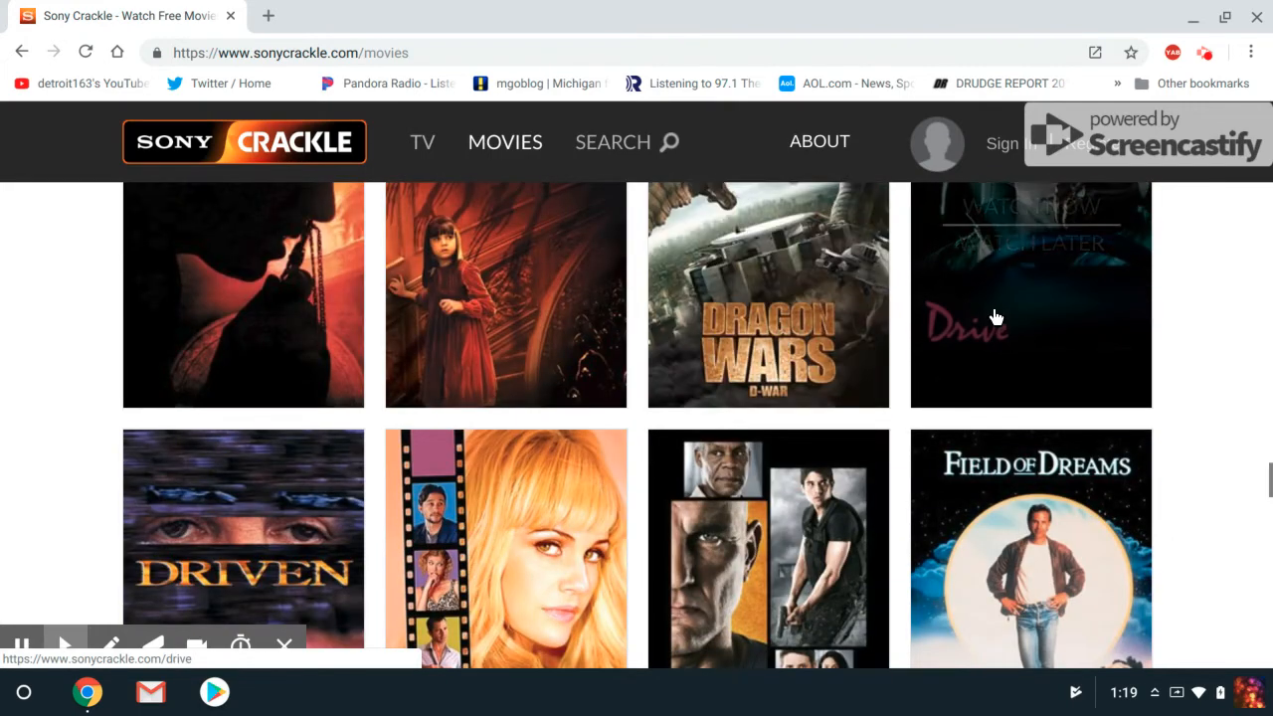
{"action": "scroll", "coordinate": [1088, 451], "scroll_direction": "down", "scroll_amount": 3}
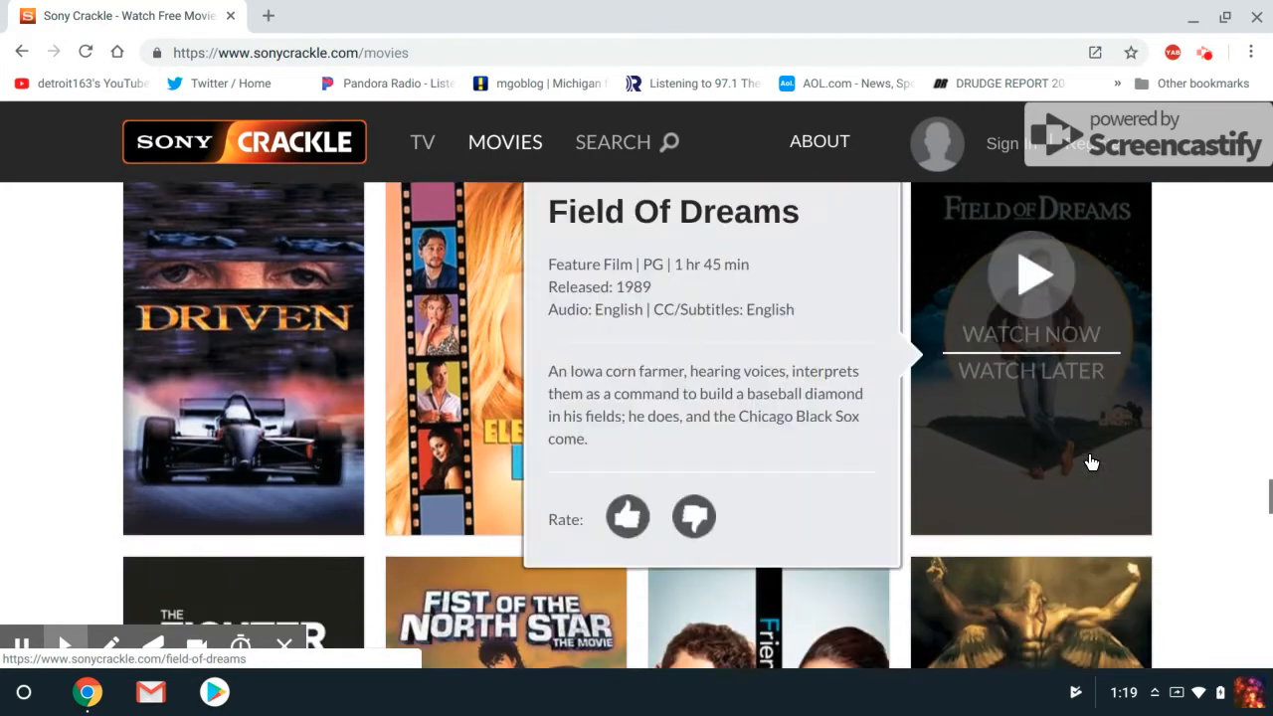
{"action": "scroll", "coordinate": [1089, 453], "scroll_direction": "down", "scroll_amount": 3}
{"action": "scroll", "coordinate": [1087, 452], "scroll_direction": "down", "scroll_amount": 2}
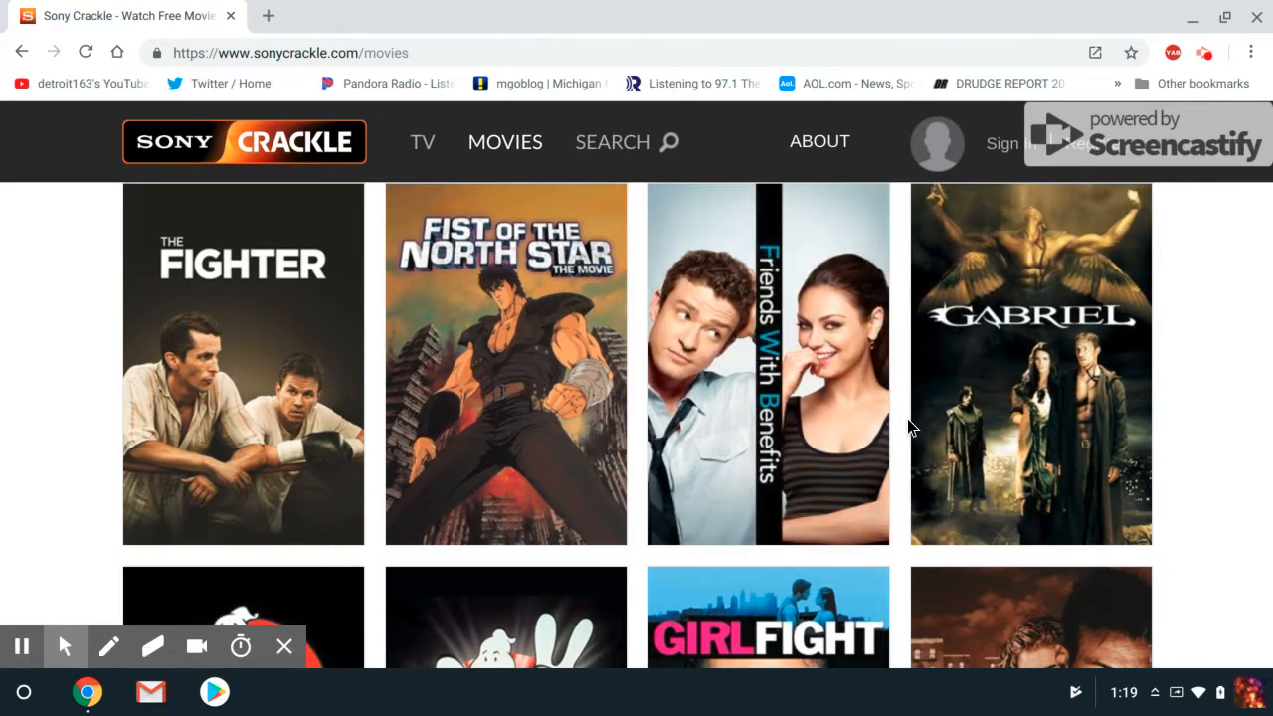
{"action": "scroll", "coordinate": [911, 427], "scroll_direction": "down", "scroll_amount": 3}
{"action": "scroll", "coordinate": [912, 428], "scroll_direction": "down", "scroll_amount": 3}
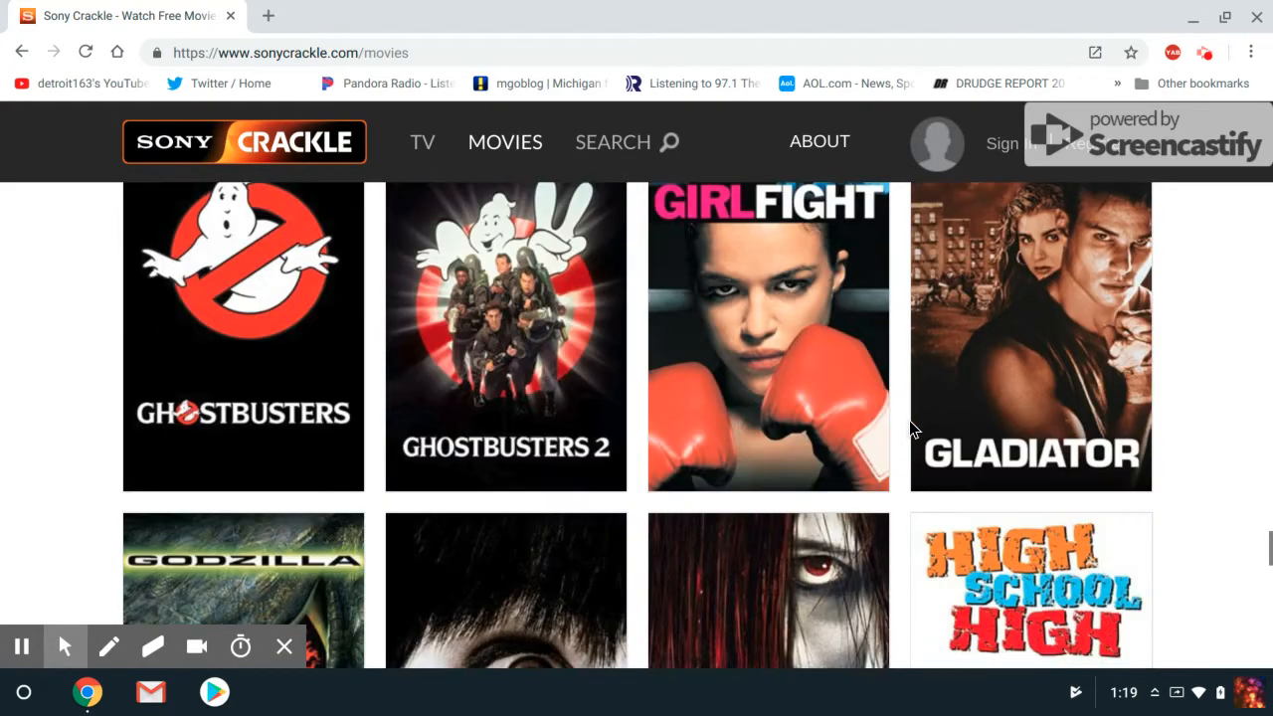
{"action": "scroll", "coordinate": [924, 424], "scroll_direction": "down", "scroll_amount": 3}
{"action": "scroll", "coordinate": [934, 428], "scroll_direction": "down", "scroll_amount": 2}
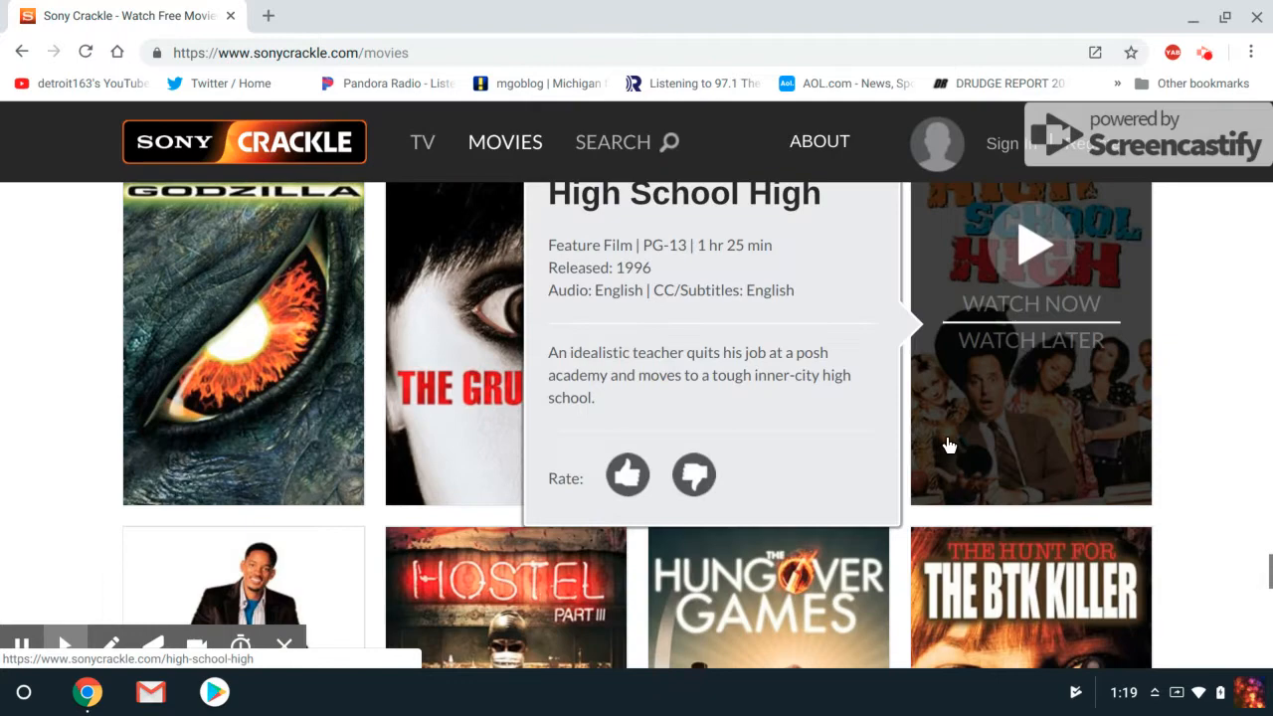
{"action": "scroll", "coordinate": [946, 436], "scroll_direction": "down", "scroll_amount": 3}
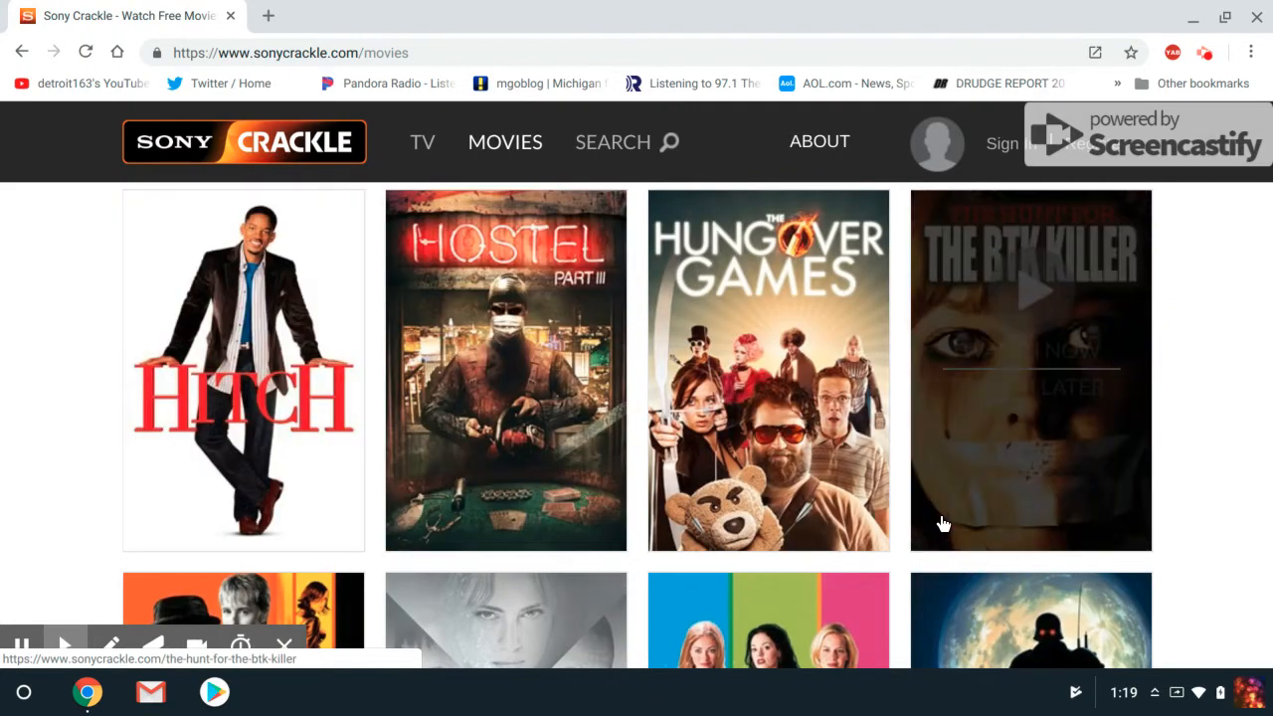
{"action": "scroll", "coordinate": [942, 514], "scroll_direction": "down", "scroll_amount": 3}
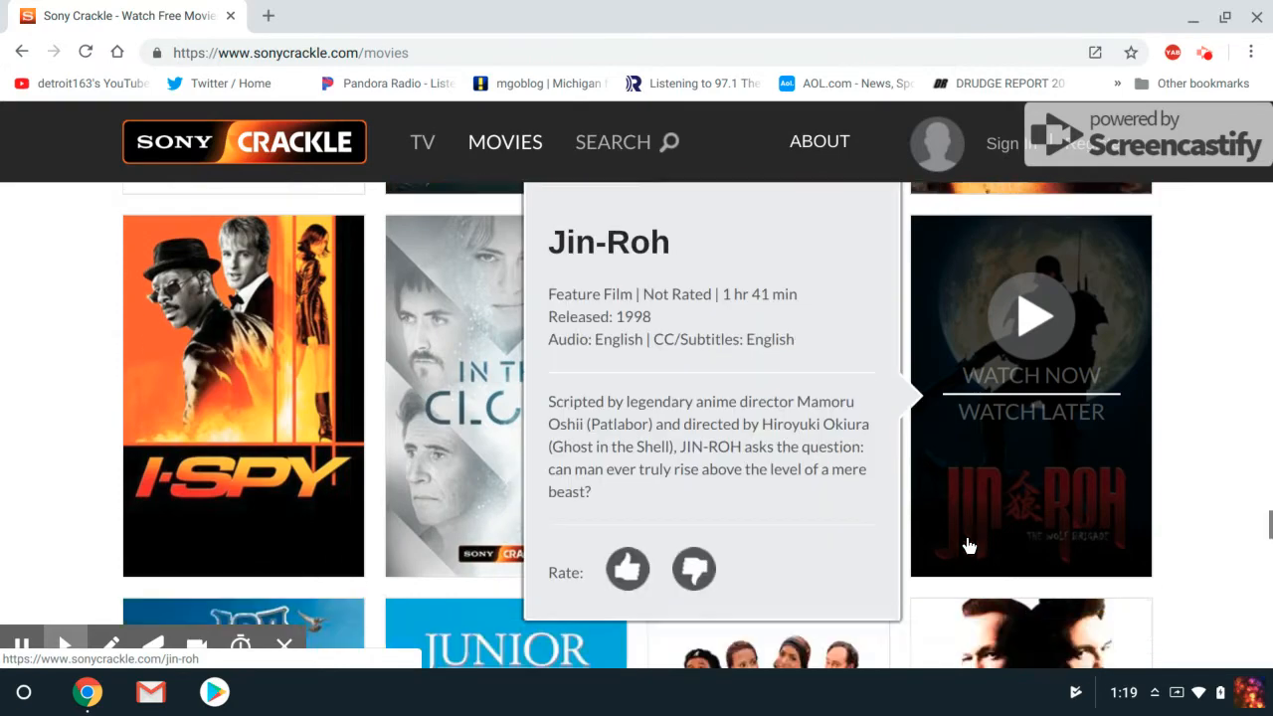
{"action": "scroll", "coordinate": [966, 536], "scroll_direction": "down", "scroll_amount": 2}
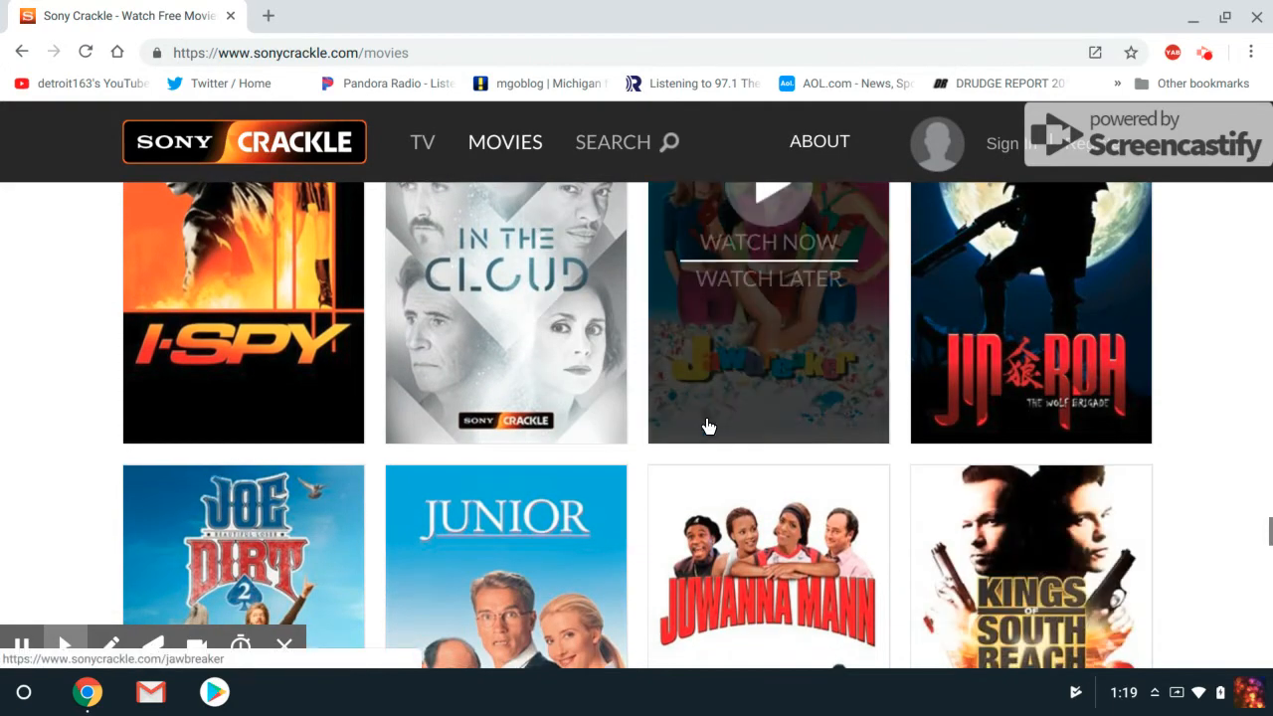
{"action": "scroll", "coordinate": [706, 417], "scroll_direction": "down", "scroll_amount": 2}
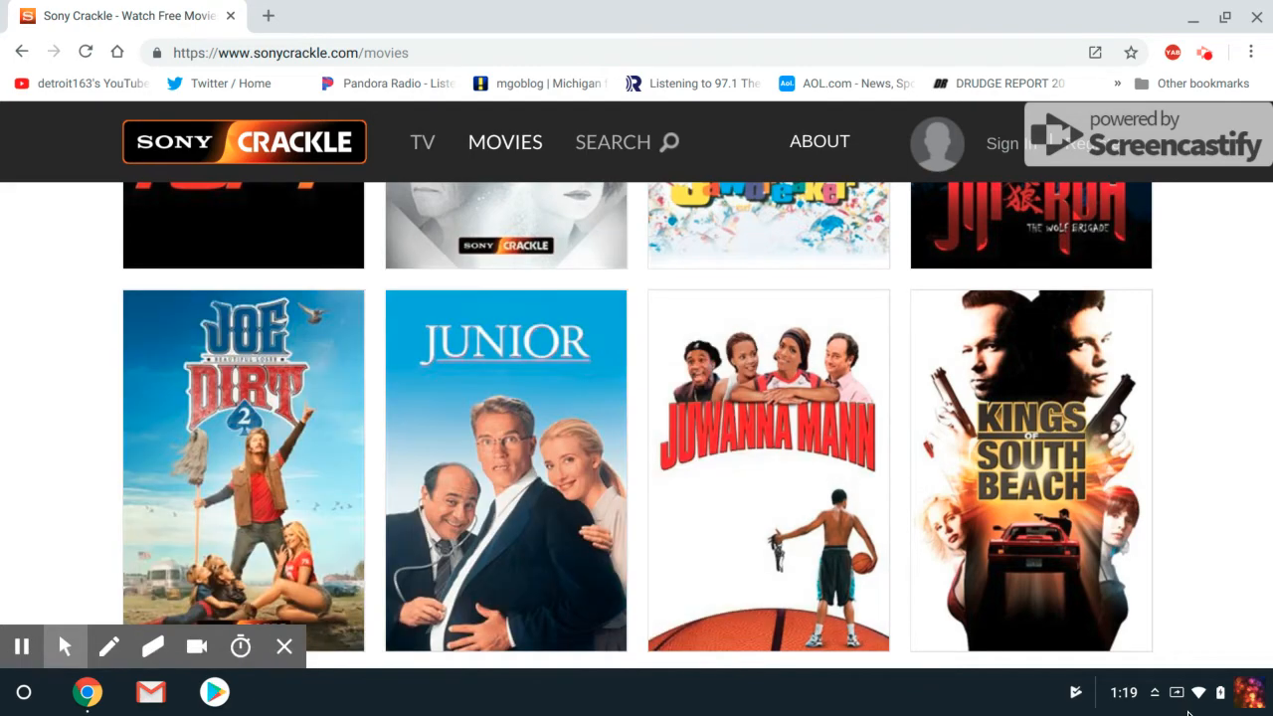
{"action": "scroll", "coordinate": [975, 398], "scroll_direction": "down", "scroll_amount": 3}
{"action": "scroll", "coordinate": [998, 414], "scroll_direction": "down", "scroll_amount": 2}
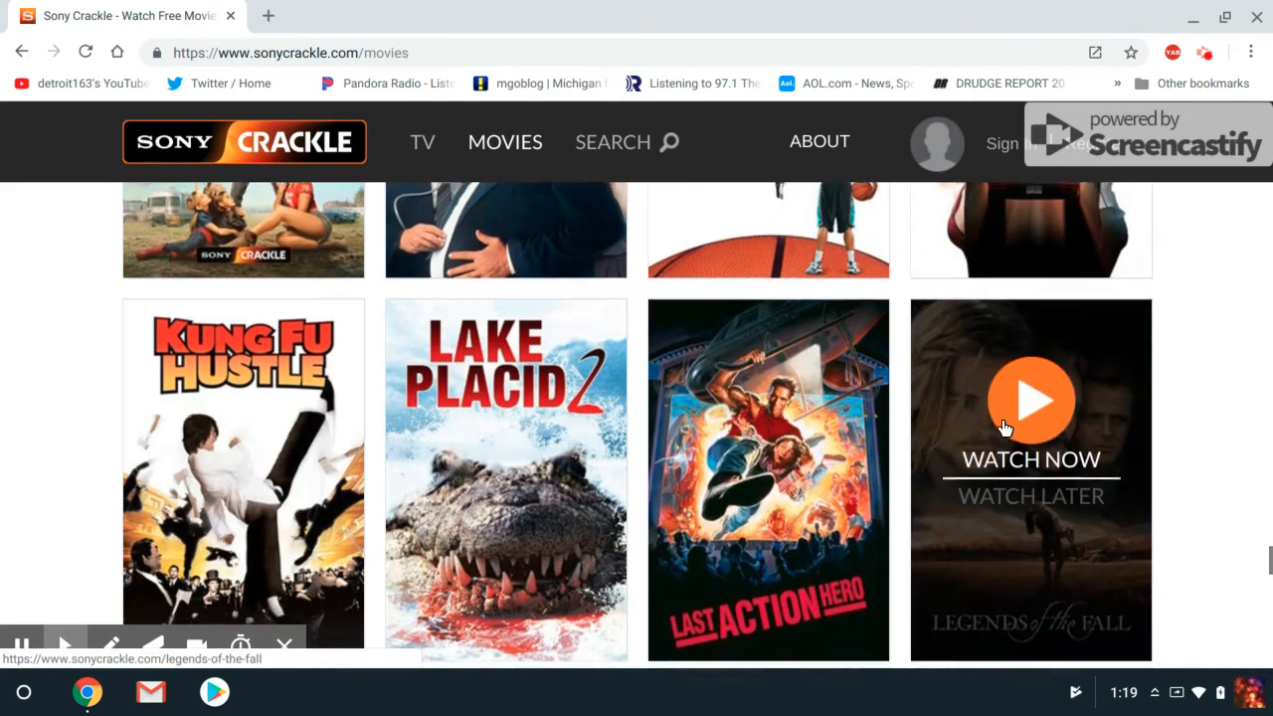
{"action": "scroll", "coordinate": [1000, 428], "scroll_direction": "down", "scroll_amount": 2}
{"action": "scroll", "coordinate": [922, 494], "scroll_direction": "down", "scroll_amount": 3}
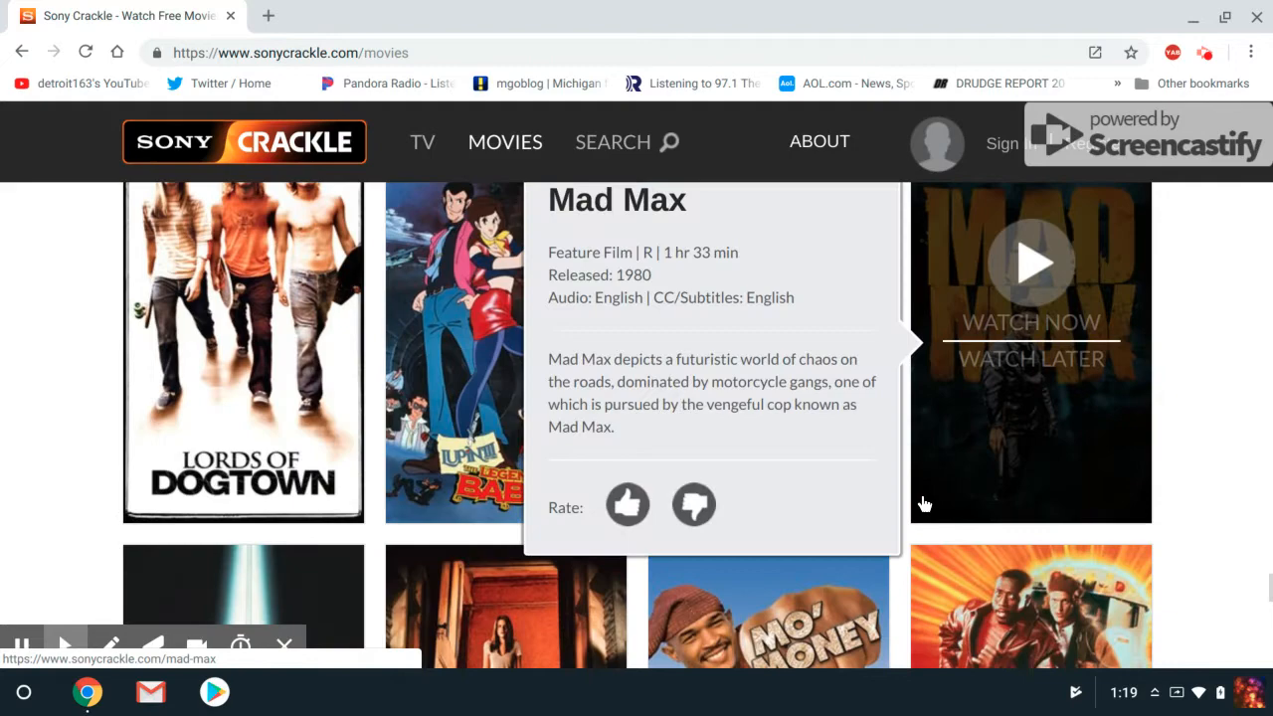
{"action": "scroll", "coordinate": [921, 494], "scroll_direction": "down", "scroll_amount": 3}
{"action": "scroll", "coordinate": [936, 490], "scroll_direction": "down", "scroll_amount": 3}
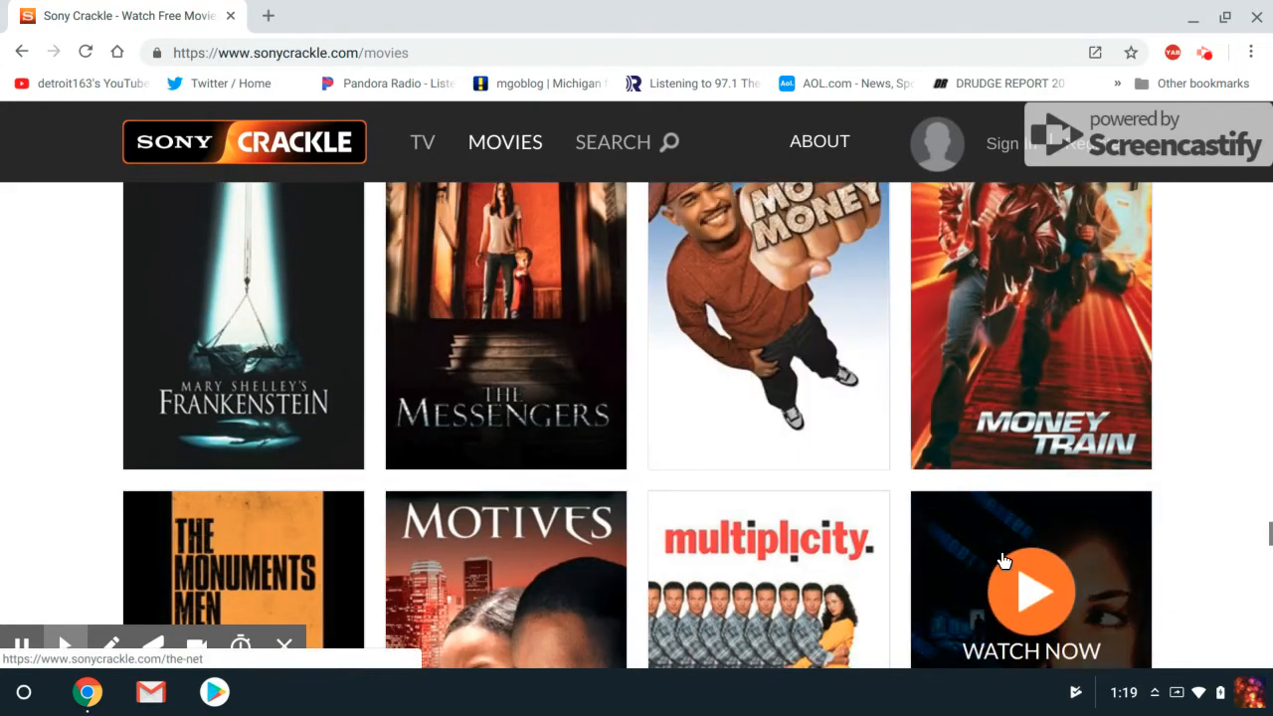
{"action": "scroll", "coordinate": [507, 284], "scroll_direction": "up", "scroll_amount": 3}
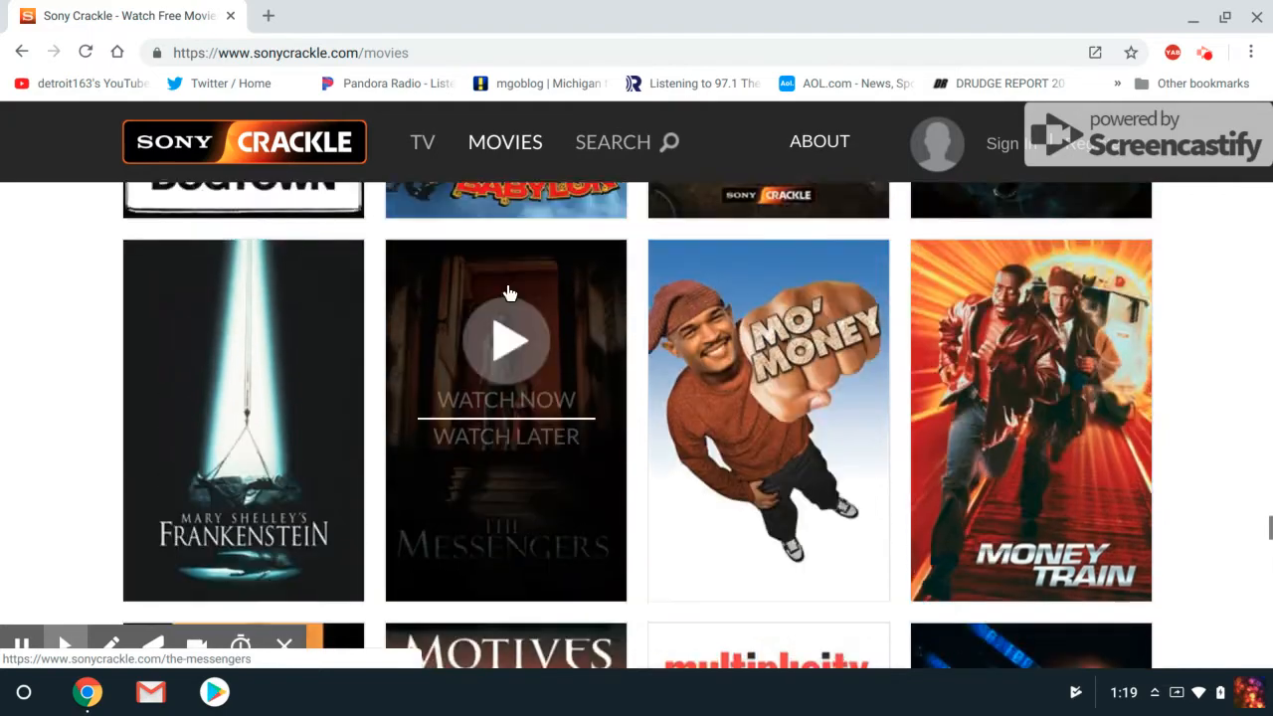
{"action": "scroll", "coordinate": [512, 296], "scroll_direction": "up", "scroll_amount": 3}
{"action": "scroll", "coordinate": [513, 297], "scroll_direction": "up", "scroll_amount": 5}
{"action": "scroll", "coordinate": [557, 280], "scroll_direction": "up", "scroll_amount": 5}
{"action": "scroll", "coordinate": [580, 261], "scroll_direction": "up", "scroll_amount": 5}
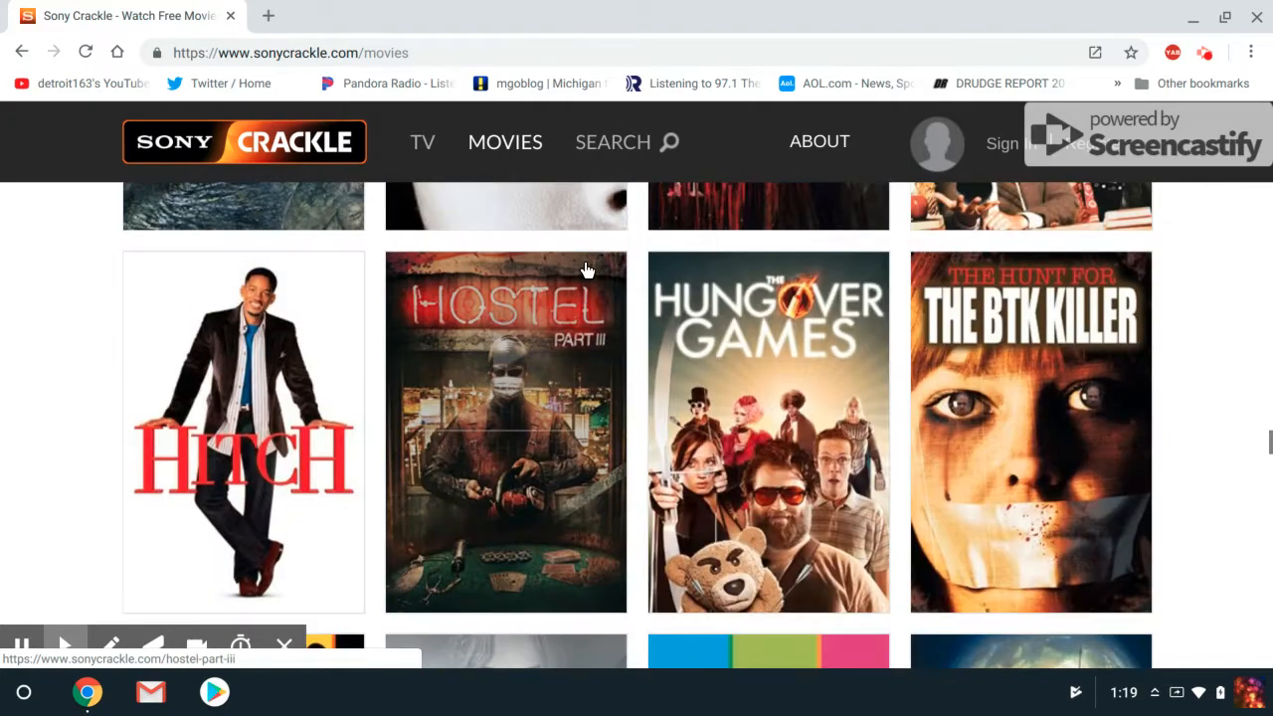
{"action": "scroll", "coordinate": [584, 260], "scroll_direction": "up", "scroll_amount": 5}
{"action": "scroll", "coordinate": [696, 326], "scroll_direction": "up", "scroll_amount": 5}
{"action": "scroll", "coordinate": [716, 338], "scroll_direction": "up", "scroll_amount": 5}
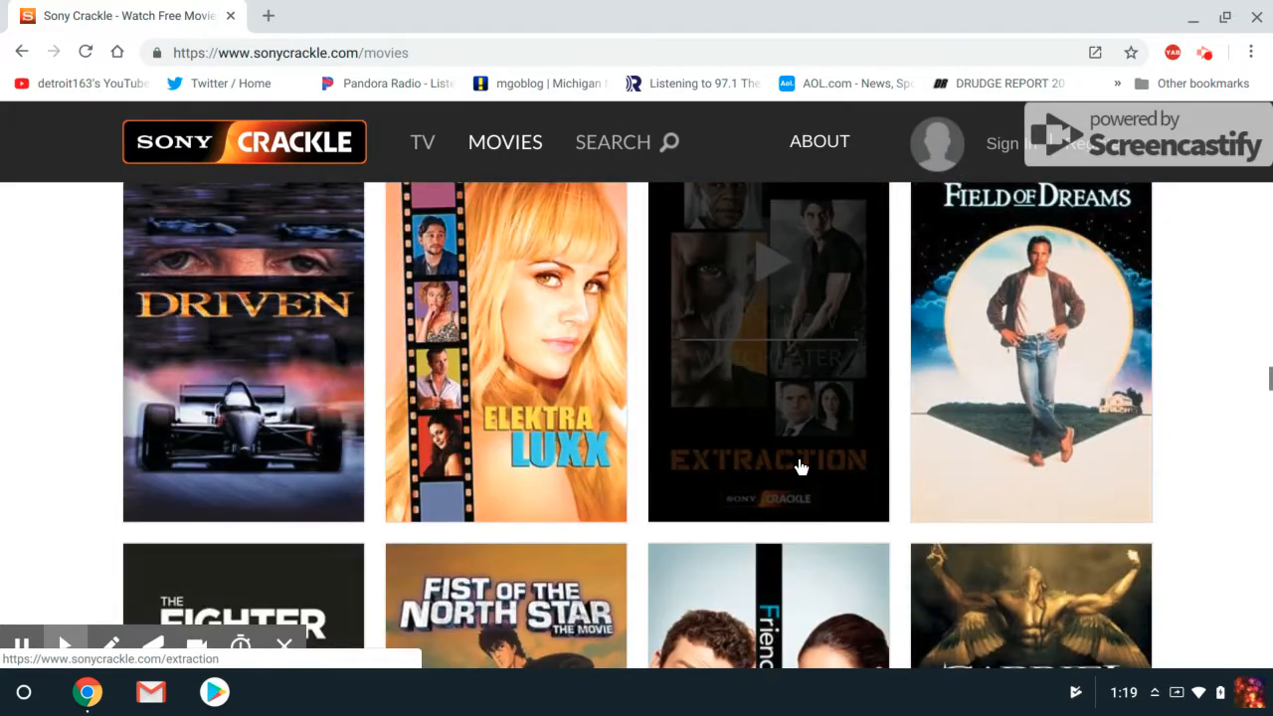
{"action": "scroll", "coordinate": [799, 457], "scroll_direction": "up", "scroll_amount": 1}
{"action": "scroll", "coordinate": [800, 457], "scroll_direction": "up", "scroll_amount": 3}
{"action": "scroll", "coordinate": [799, 459], "scroll_direction": "up", "scroll_amount": 3}
{"action": "scroll", "coordinate": [799, 458], "scroll_direction": "up", "scroll_amount": 3}
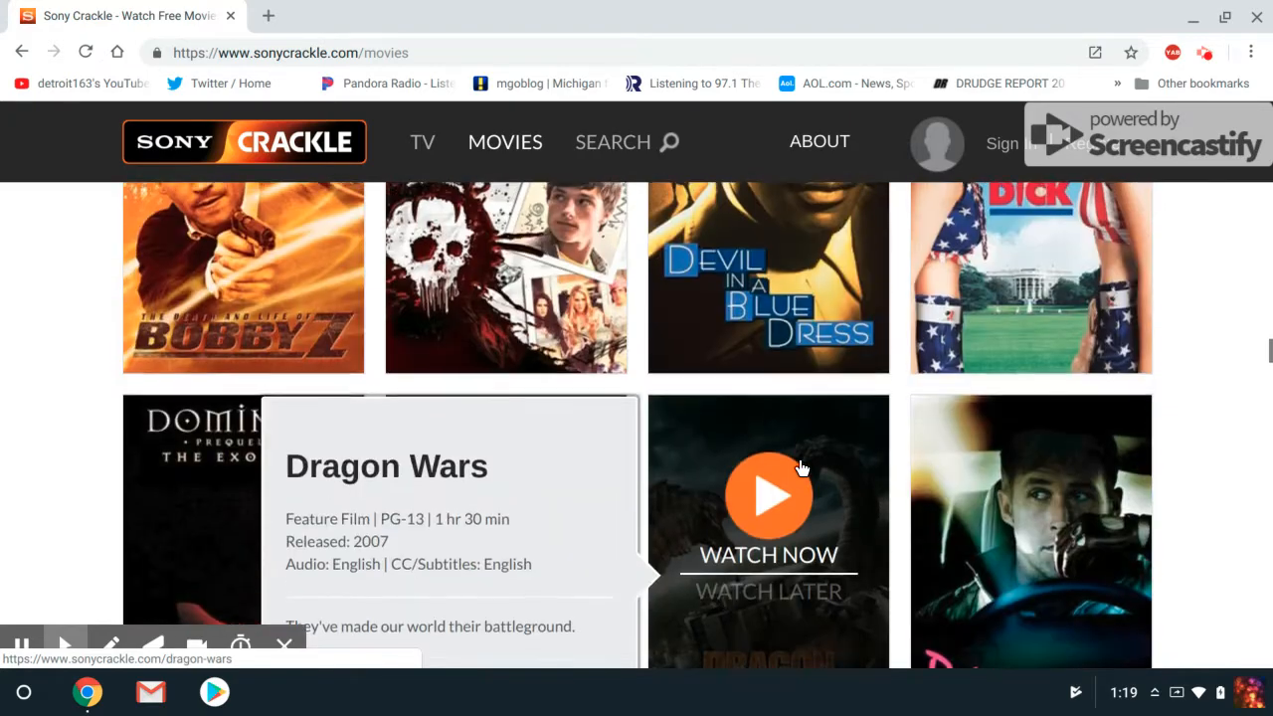
{"action": "scroll", "coordinate": [855, 479], "scroll_direction": "up", "scroll_amount": 2}
{"action": "scroll", "coordinate": [854, 479], "scroll_direction": "up", "scroll_amount": 3}
{"action": "scroll", "coordinate": [856, 481], "scroll_direction": "up", "scroll_amount": 2}
{"action": "scroll", "coordinate": [859, 482], "scroll_direction": "up", "scroll_amount": 3}
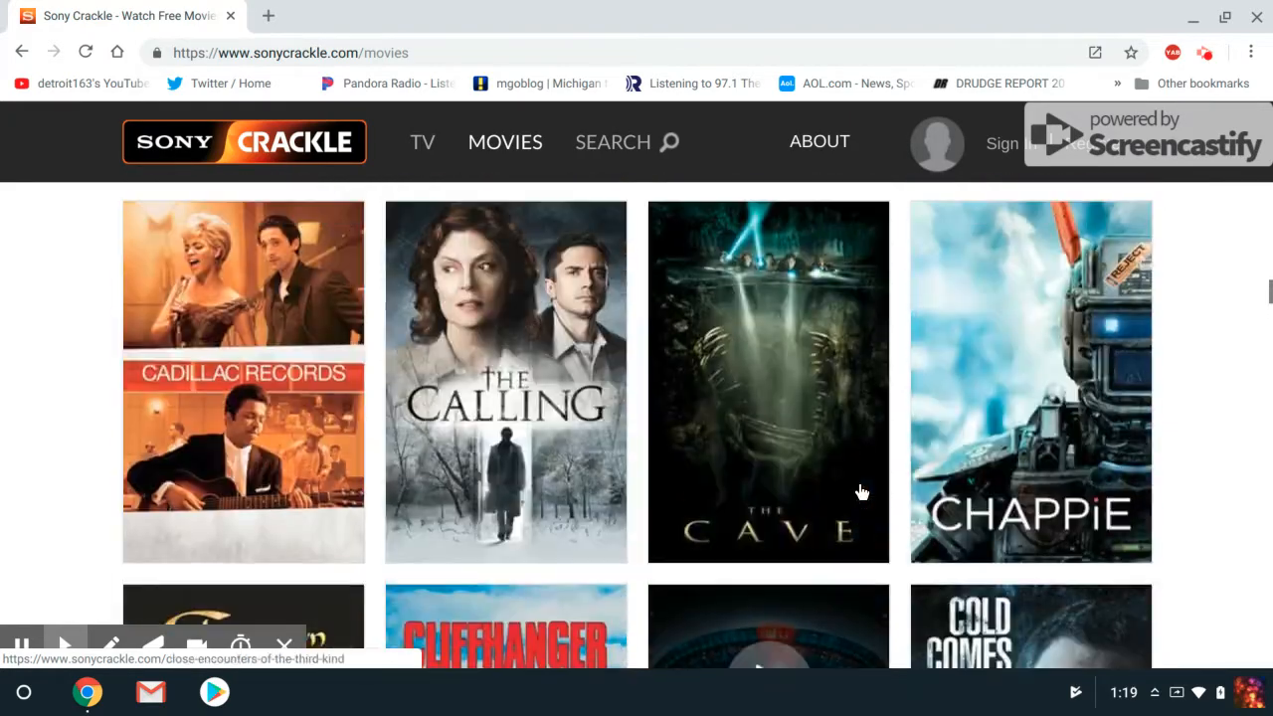
{"action": "scroll", "coordinate": [863, 491], "scroll_direction": "down", "scroll_amount": 3}
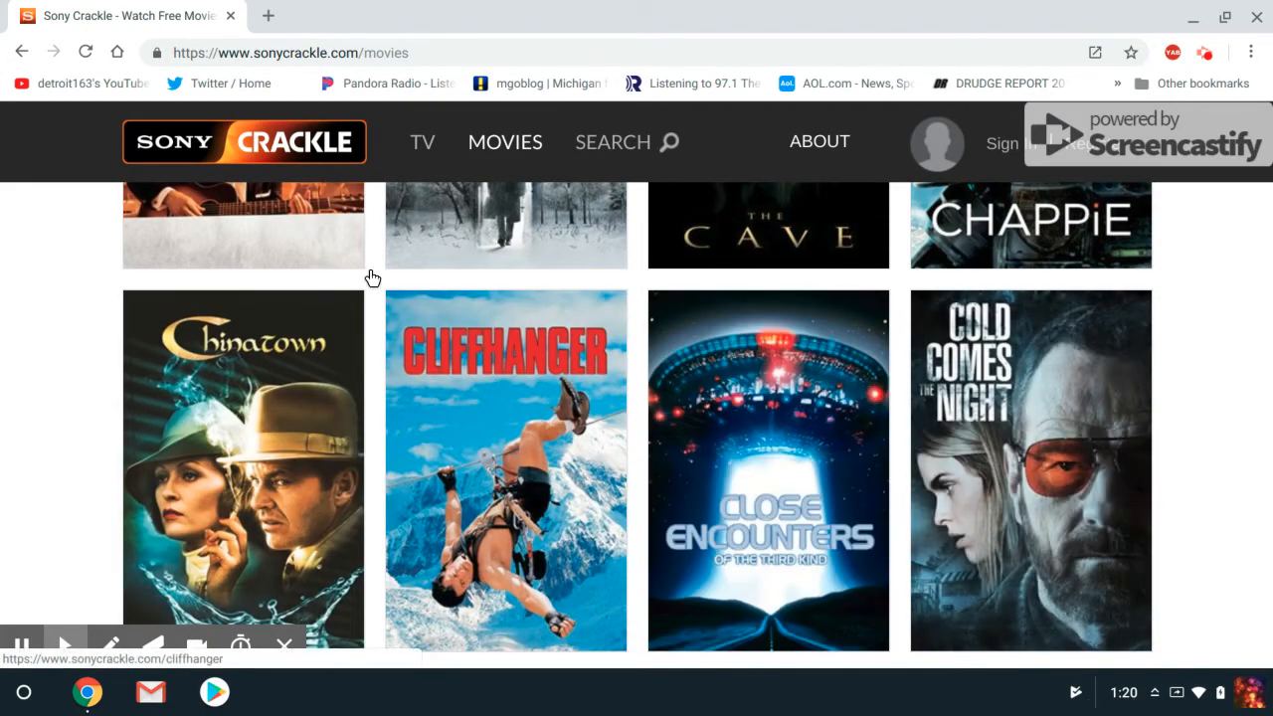
{"action": "scroll", "coordinate": [817, 565], "scroll_direction": "down", "scroll_amount": 3}
{"action": "scroll", "coordinate": [839, 541], "scroll_direction": "up", "scroll_amount": 4}
{"action": "scroll", "coordinate": [853, 567], "scroll_direction": "up", "scroll_amount": 3}
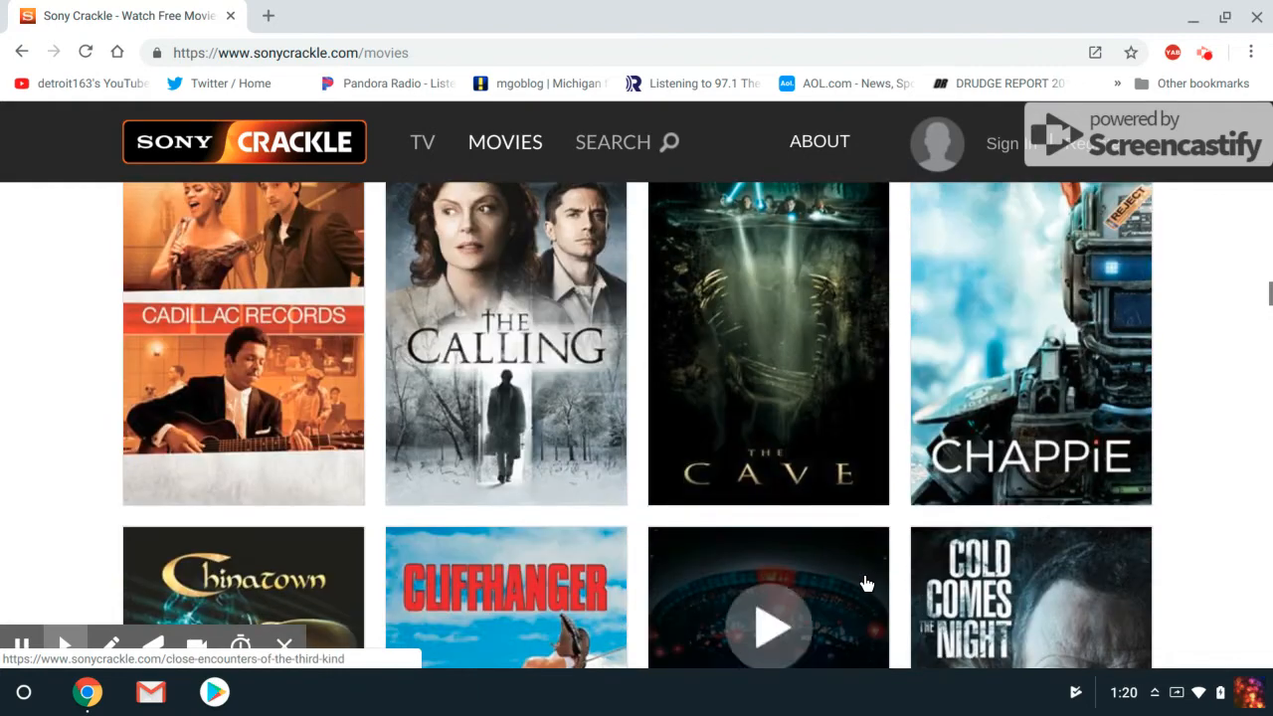
{"action": "scroll", "coordinate": [1027, 560], "scroll_direction": "up", "scroll_amount": 3}
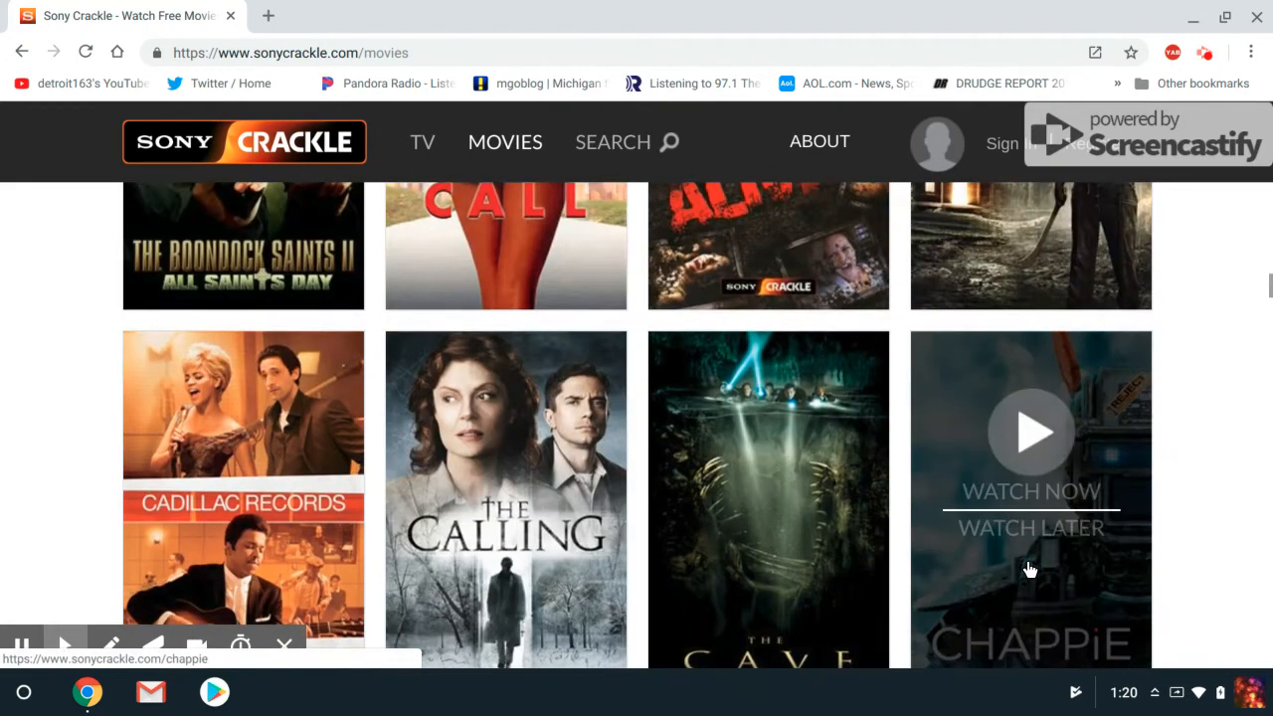
{"action": "scroll", "coordinate": [1027, 567], "scroll_direction": "up", "scroll_amount": 3}
{"action": "scroll", "coordinate": [1027, 566], "scroll_direction": "up", "scroll_amount": 3}
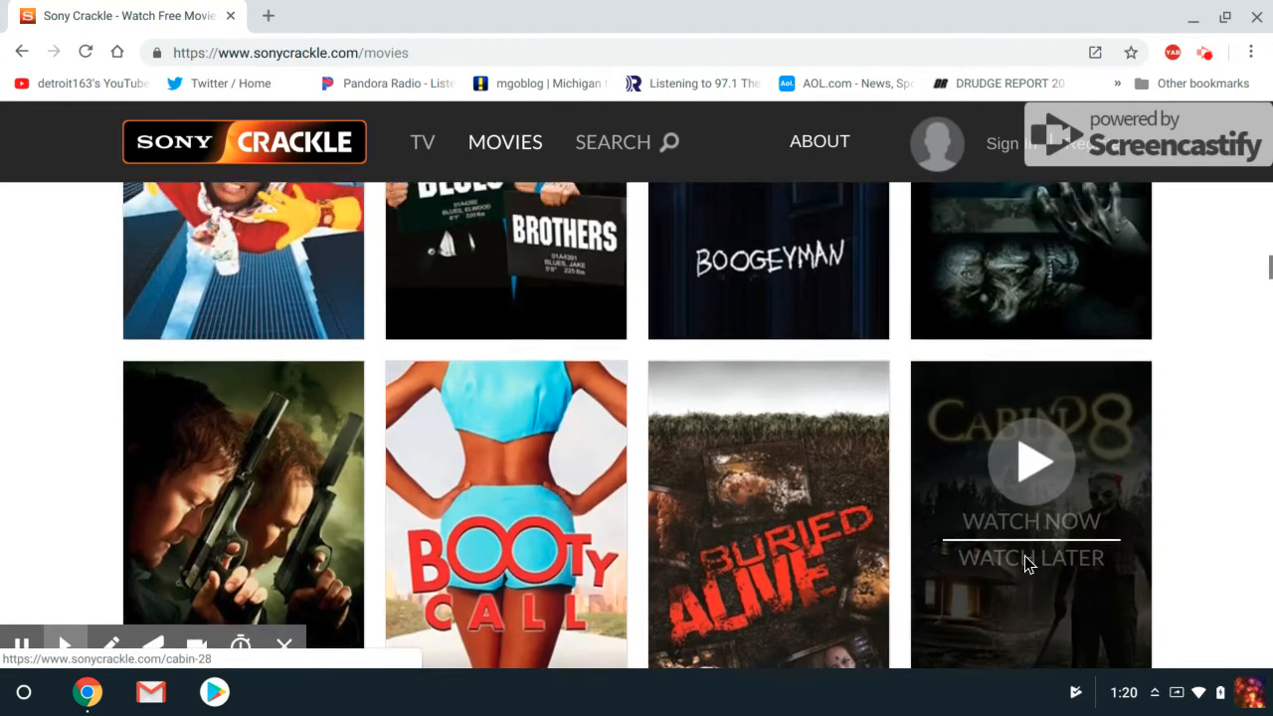
{"action": "scroll", "coordinate": [1027, 567], "scroll_direction": "up", "scroll_amount": 5}
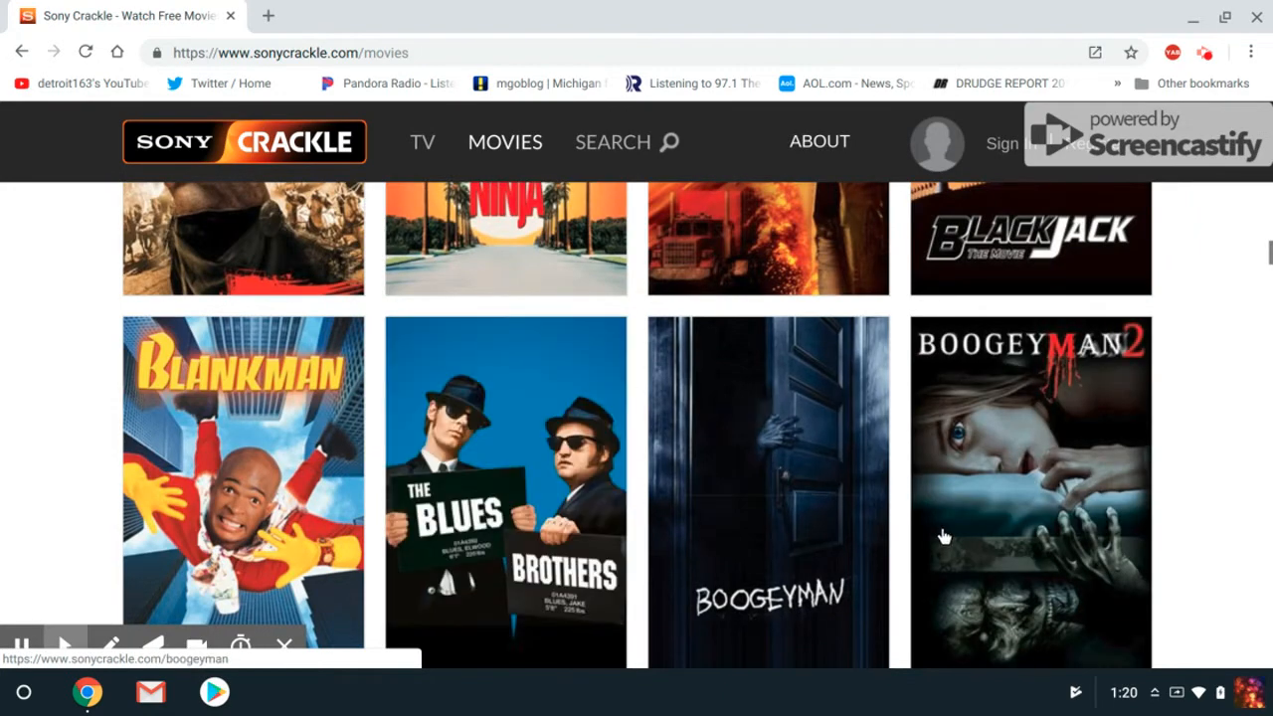
{"action": "scroll", "coordinate": [997, 575], "scroll_direction": "up", "scroll_amount": 3}
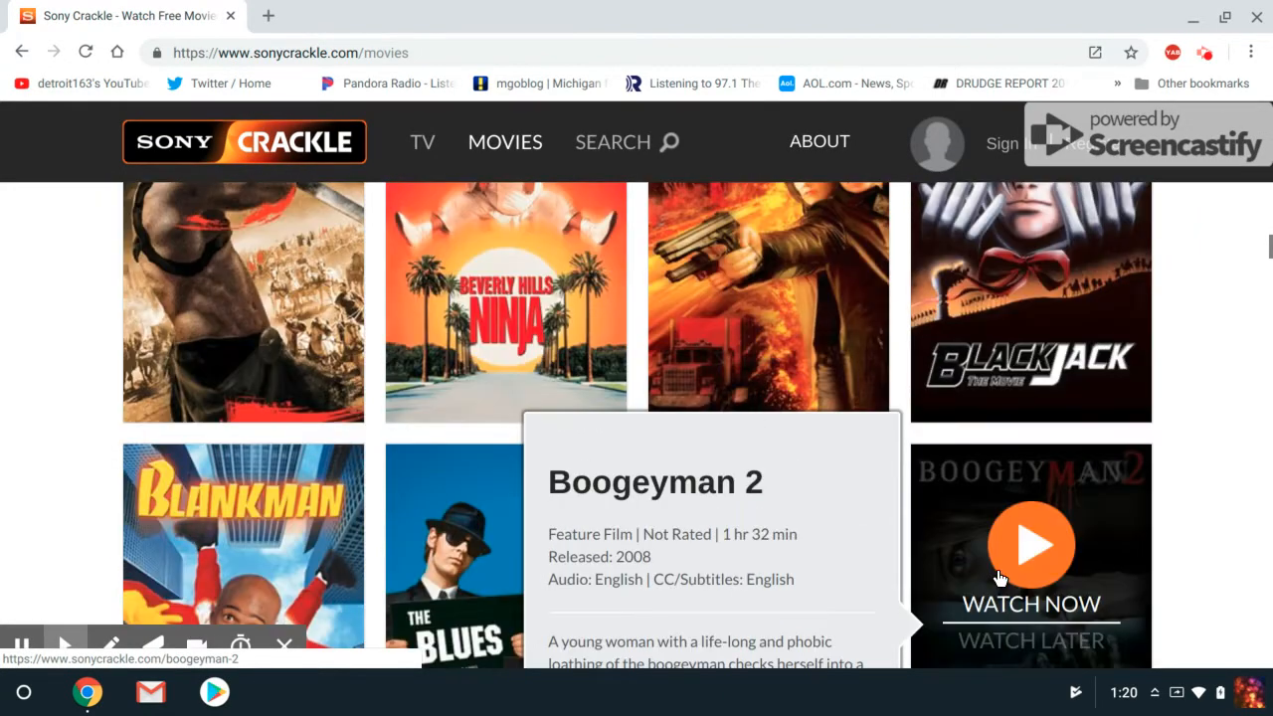
{"action": "scroll", "coordinate": [997, 575], "scroll_direction": "up", "scroll_amount": 3}
{"action": "scroll", "coordinate": [997, 575], "scroll_direction": "up", "scroll_amount": 3}
{"action": "scroll", "coordinate": [997, 575], "scroll_direction": "up", "scroll_amount": 3}
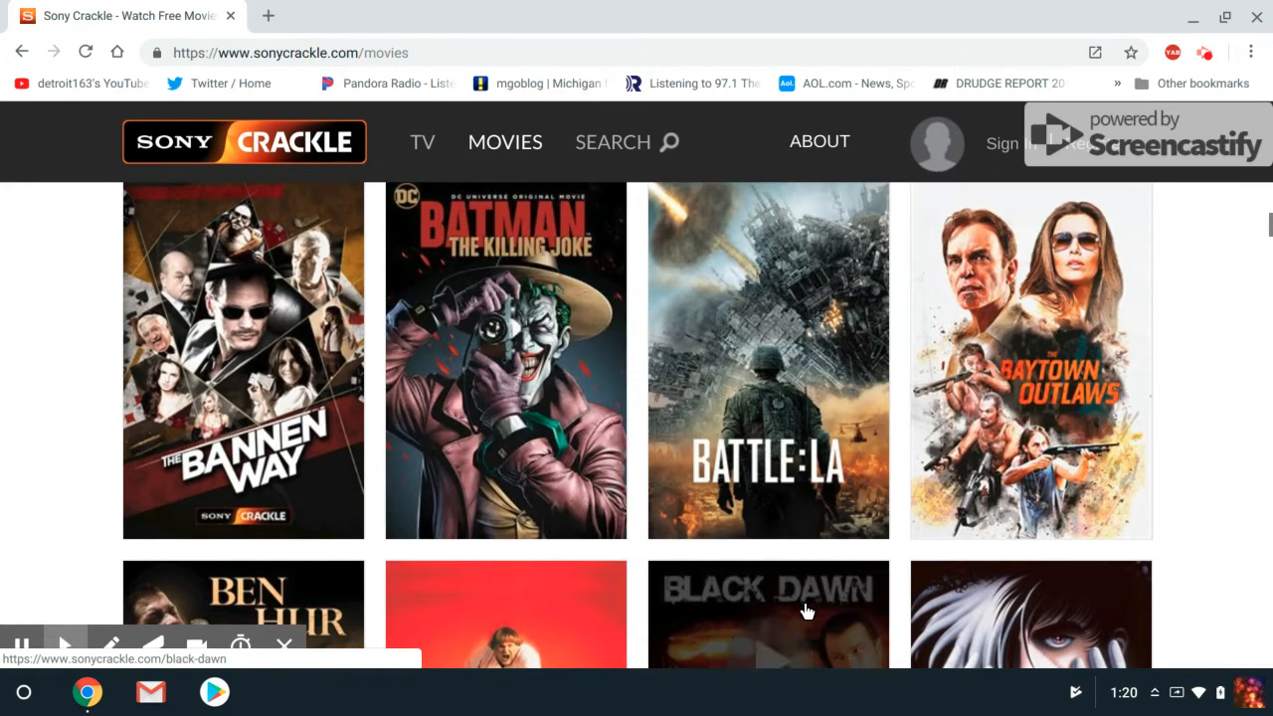
{"action": "scroll", "coordinate": [803, 609], "scroll_direction": "up", "scroll_amount": 1}
{"action": "scroll", "coordinate": [803, 609], "scroll_direction": "up", "scroll_amount": 3}
{"action": "scroll", "coordinate": [803, 610], "scroll_direction": "up", "scroll_amount": 3}
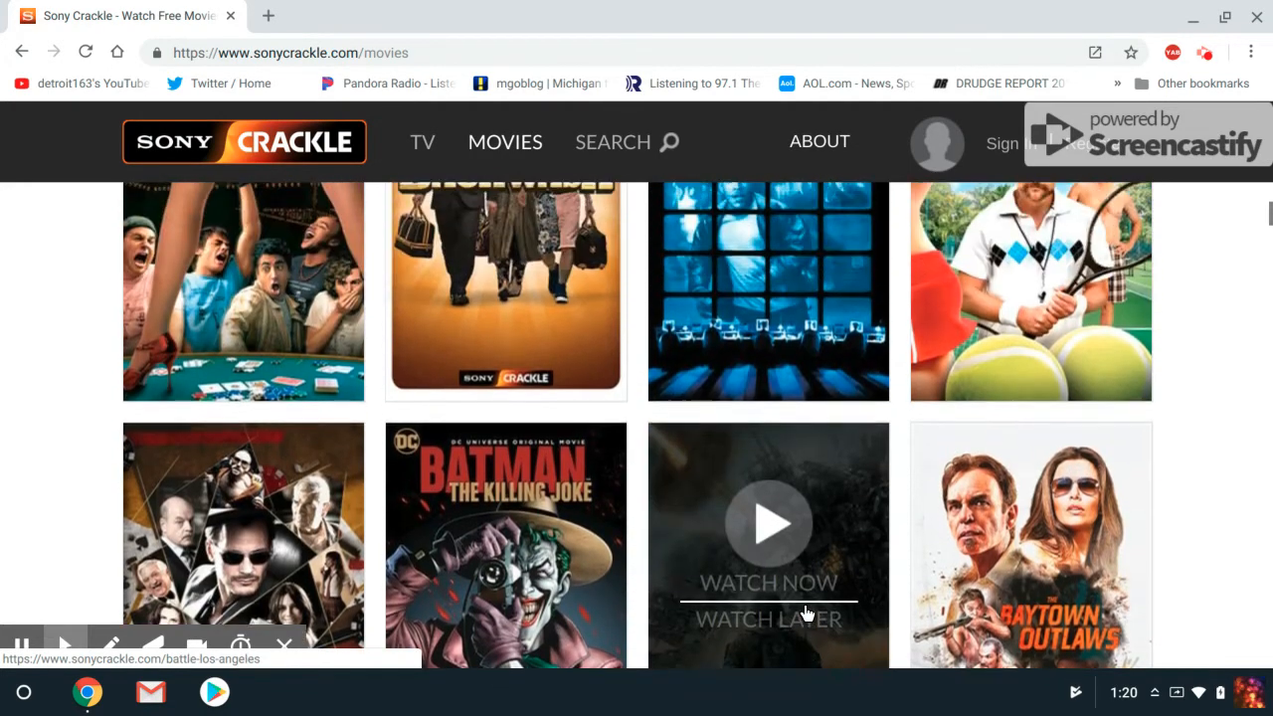
{"action": "scroll", "coordinate": [803, 610], "scroll_direction": "up", "scroll_amount": 5}
{"action": "scroll", "coordinate": [804, 609], "scroll_direction": "up", "scroll_amount": 5}
{"action": "scroll", "coordinate": [803, 609], "scroll_direction": "up", "scroll_amount": 5}
{"action": "scroll", "coordinate": [803, 610], "scroll_direction": "up", "scroll_amount": 5}
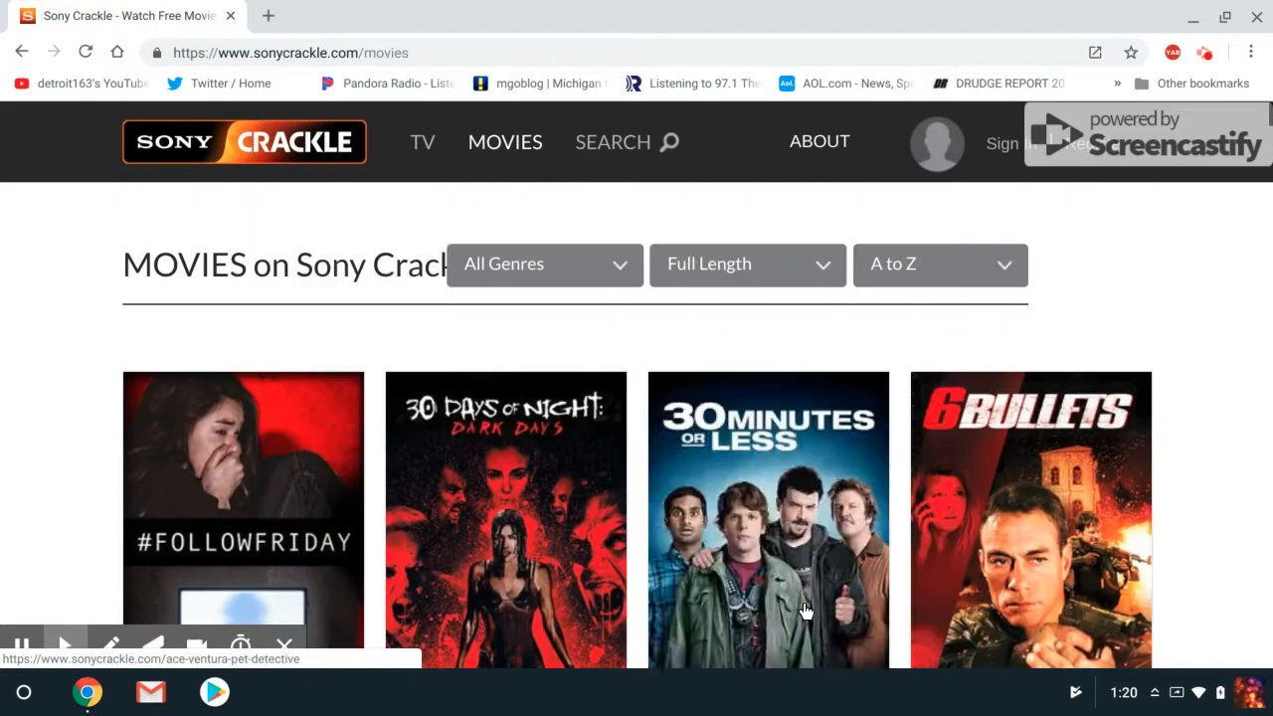
Switch to the TV shows catalog and browse titles from Community down to The Tick.
{"action": "left_click", "coordinate": [429, 146]}
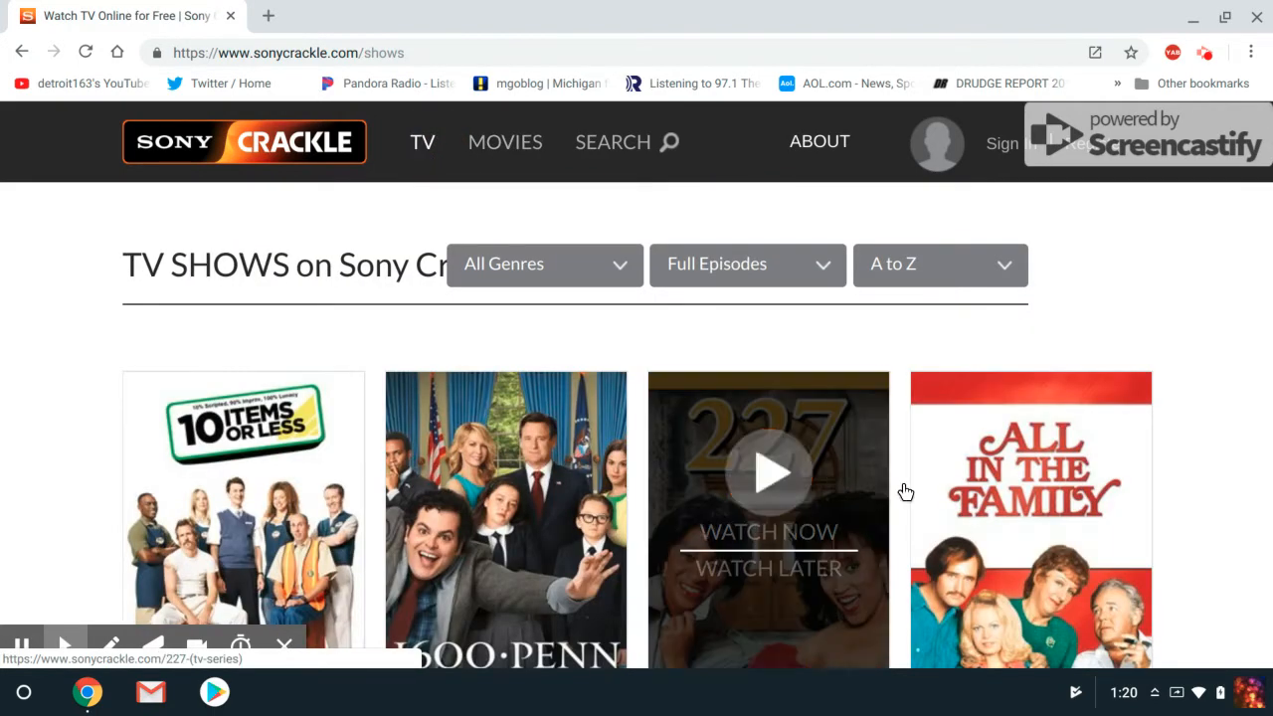
{"action": "scroll", "coordinate": [995, 537], "scroll_direction": "down", "scroll_amount": 2}
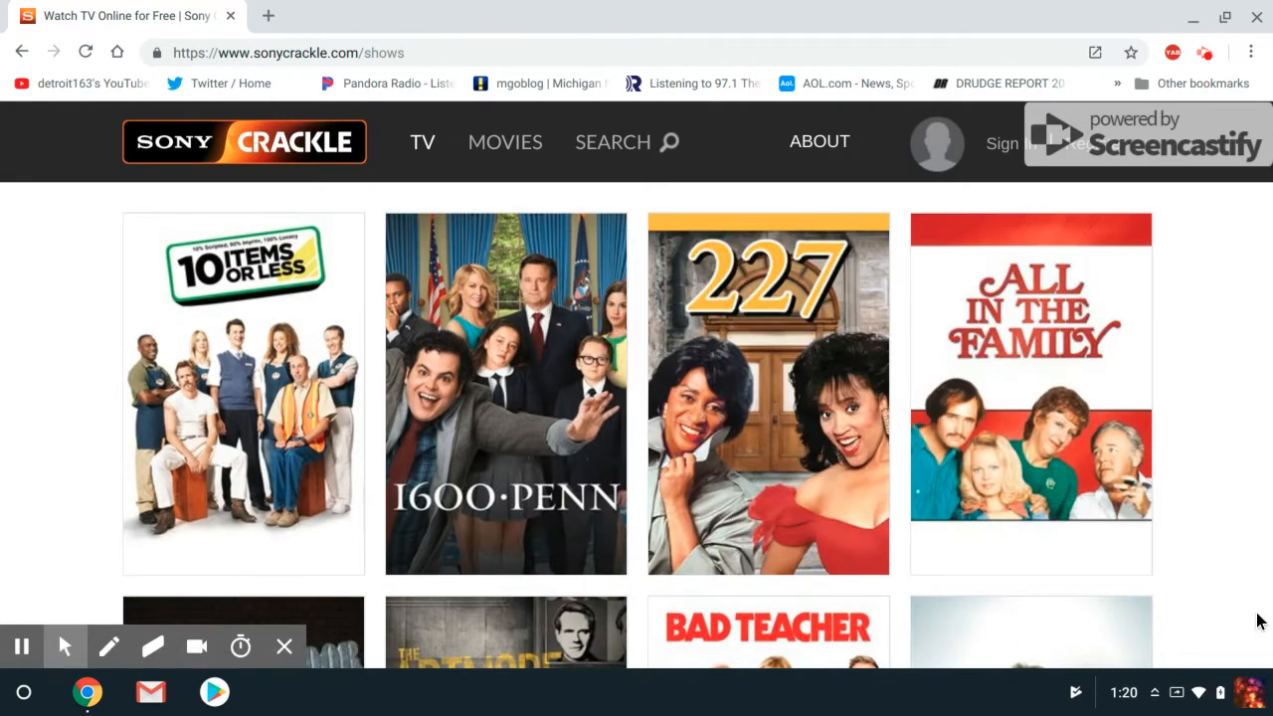
{"action": "scroll", "coordinate": [1259, 616], "scroll_direction": "down", "scroll_amount": 4}
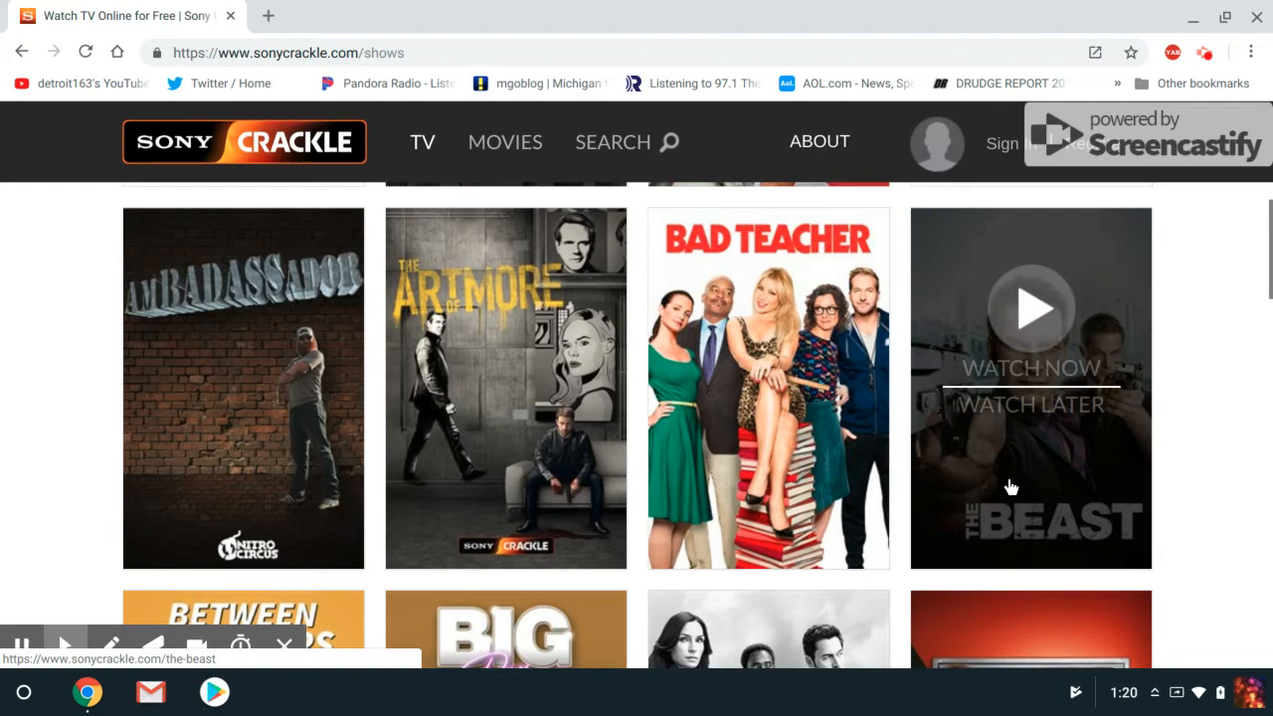
{"action": "scroll", "coordinate": [1008, 477], "scroll_direction": "down", "scroll_amount": 4}
{"action": "mouse_move", "coordinate": [1031, 351]}
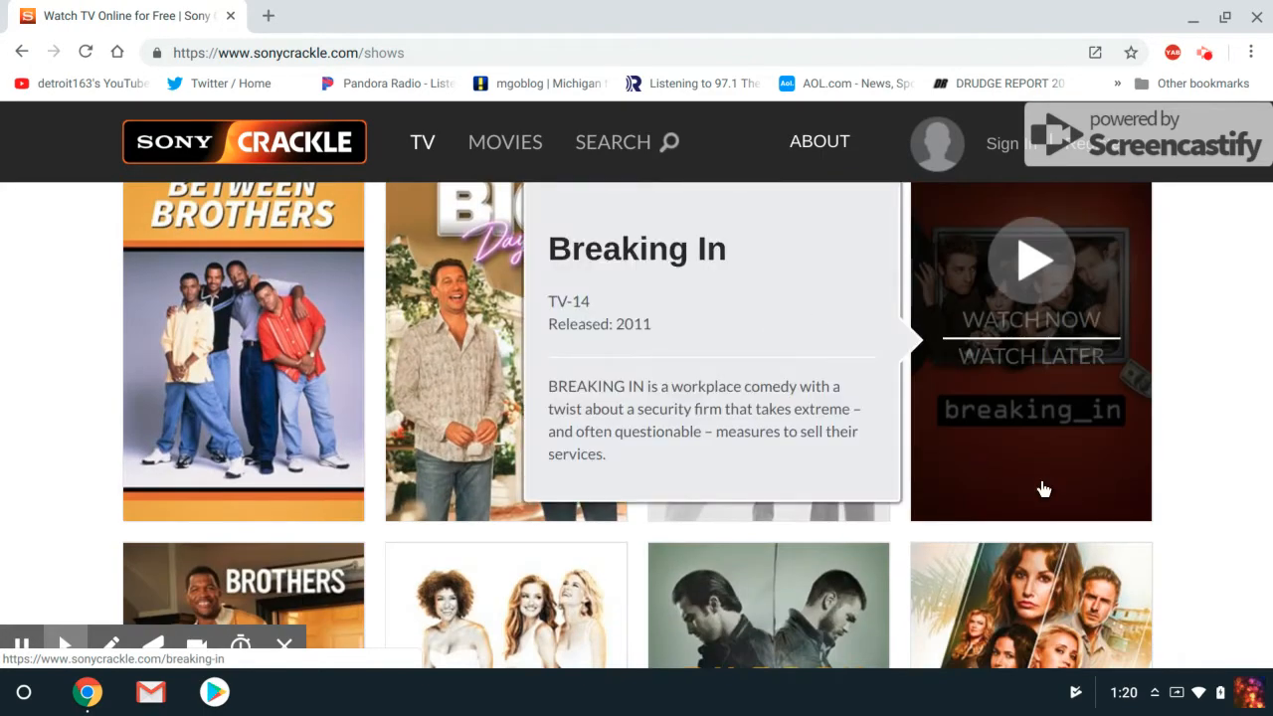
{"action": "scroll", "coordinate": [1047, 484], "scroll_direction": "down", "scroll_amount": 4}
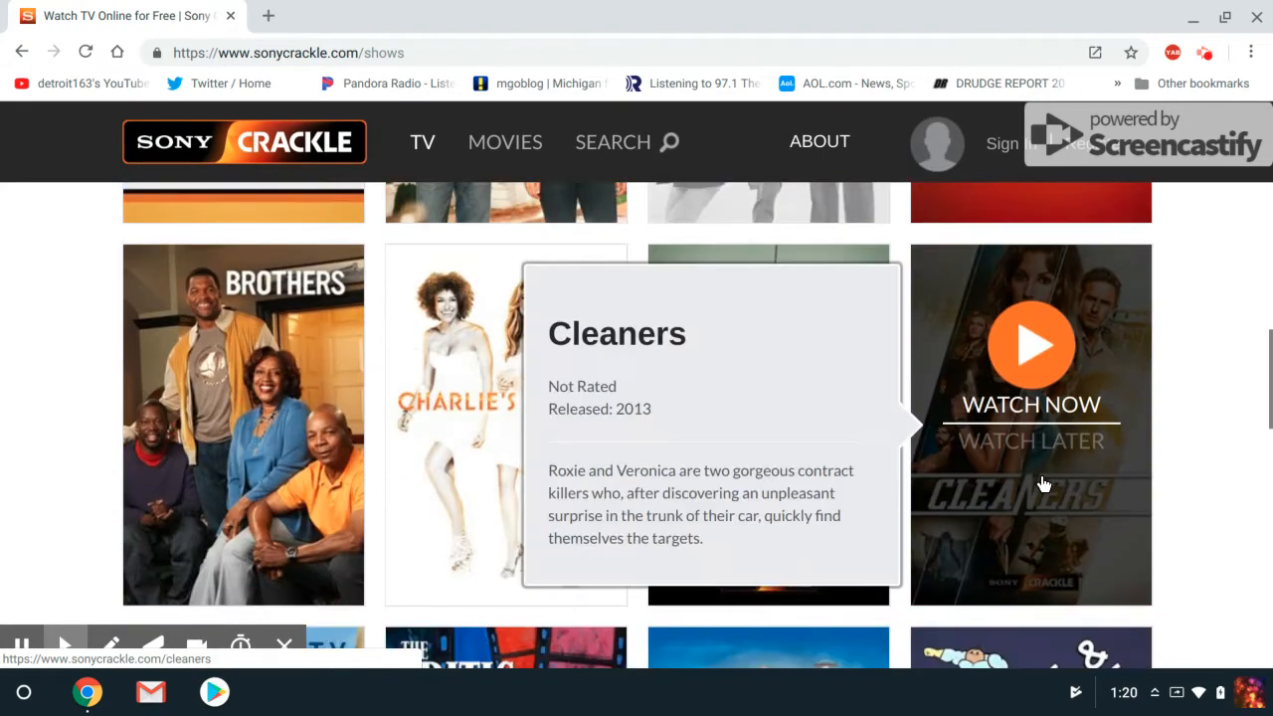
{"action": "scroll", "coordinate": [1004, 440], "scroll_direction": "down", "scroll_amount": 2}
{"action": "scroll", "coordinate": [1004, 439], "scroll_direction": "down", "scroll_amount": 3}
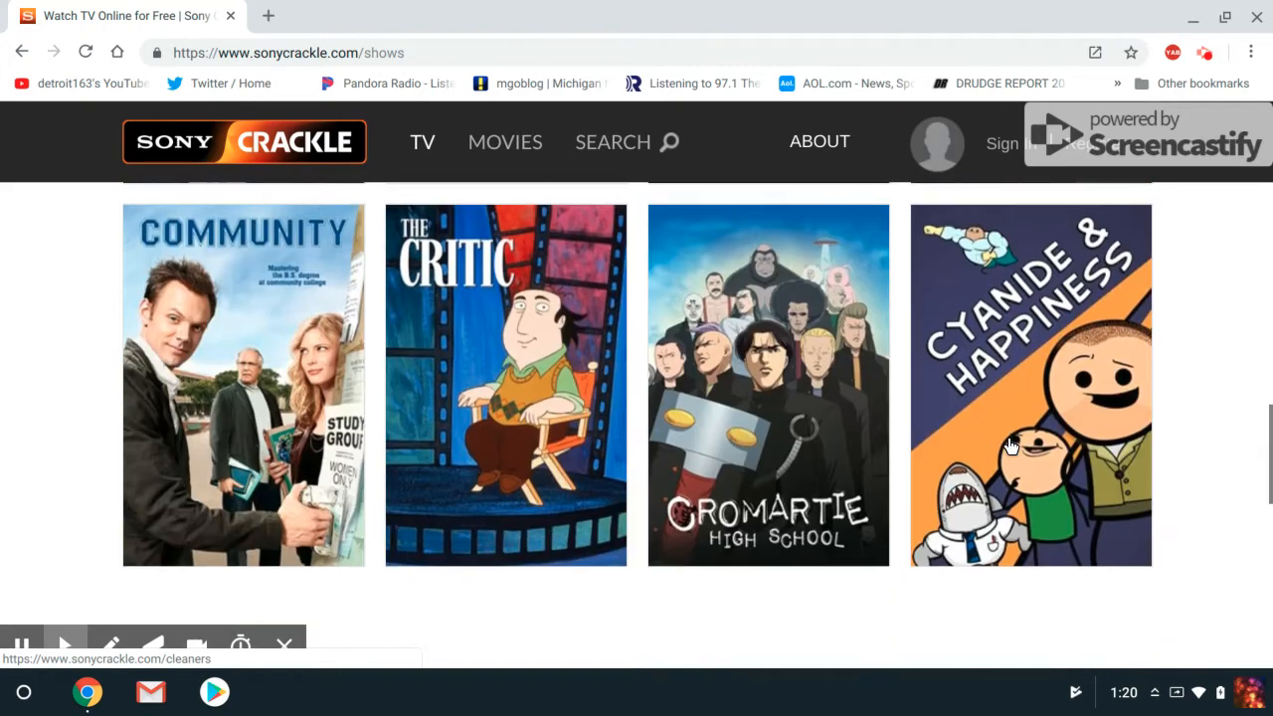
{"action": "scroll", "coordinate": [988, 412], "scroll_direction": "down", "scroll_amount": 3}
{"action": "scroll", "coordinate": [869, 322], "scroll_direction": "up", "scroll_amount": 1}
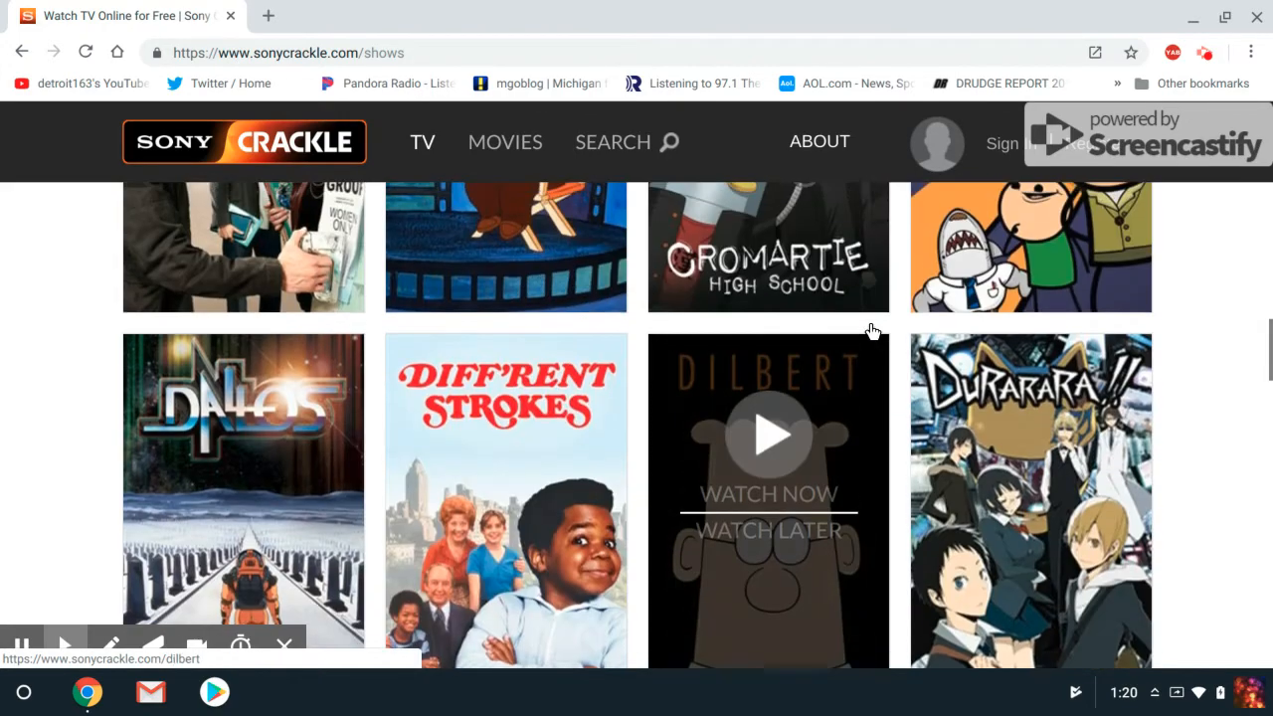
{"action": "scroll", "coordinate": [497, 348], "scroll_direction": "up", "scroll_amount": 1}
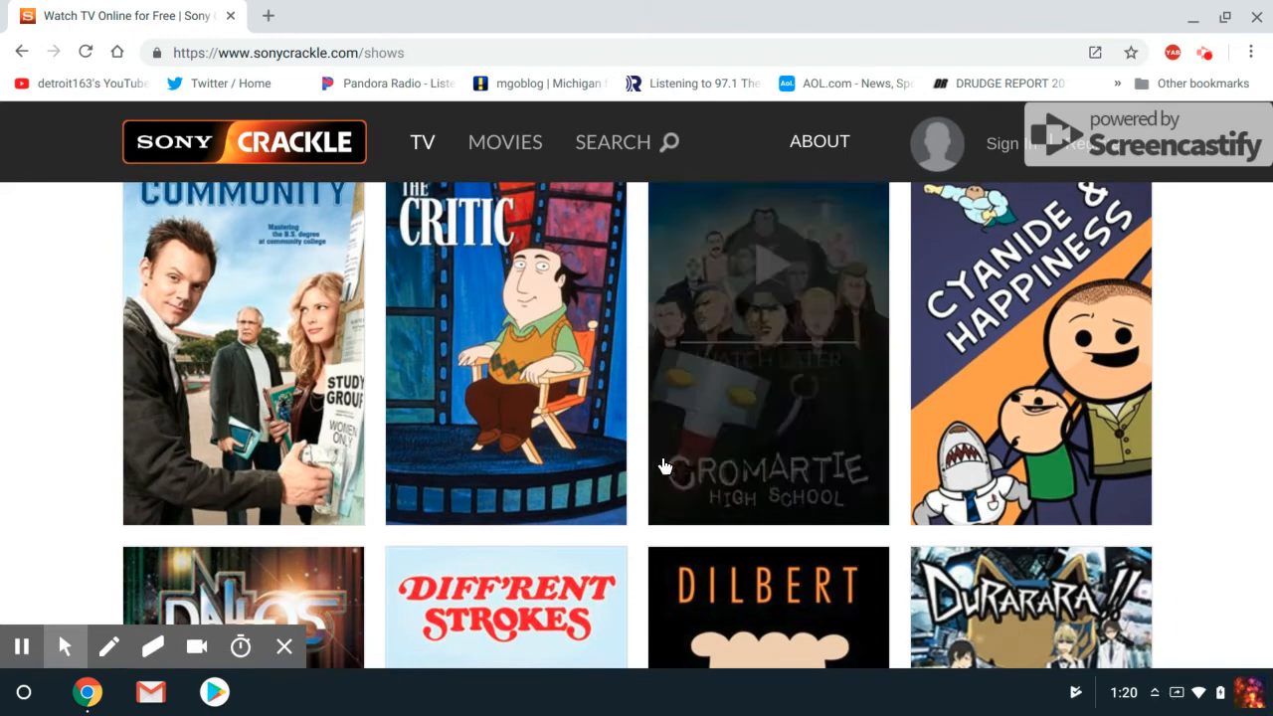
{"action": "scroll", "coordinate": [764, 509], "scroll_direction": "down", "scroll_amount": 1}
{"action": "scroll", "coordinate": [763, 509], "scroll_direction": "down", "scroll_amount": 2}
{"action": "scroll", "coordinate": [662, 379], "scroll_direction": "down", "scroll_amount": 3}
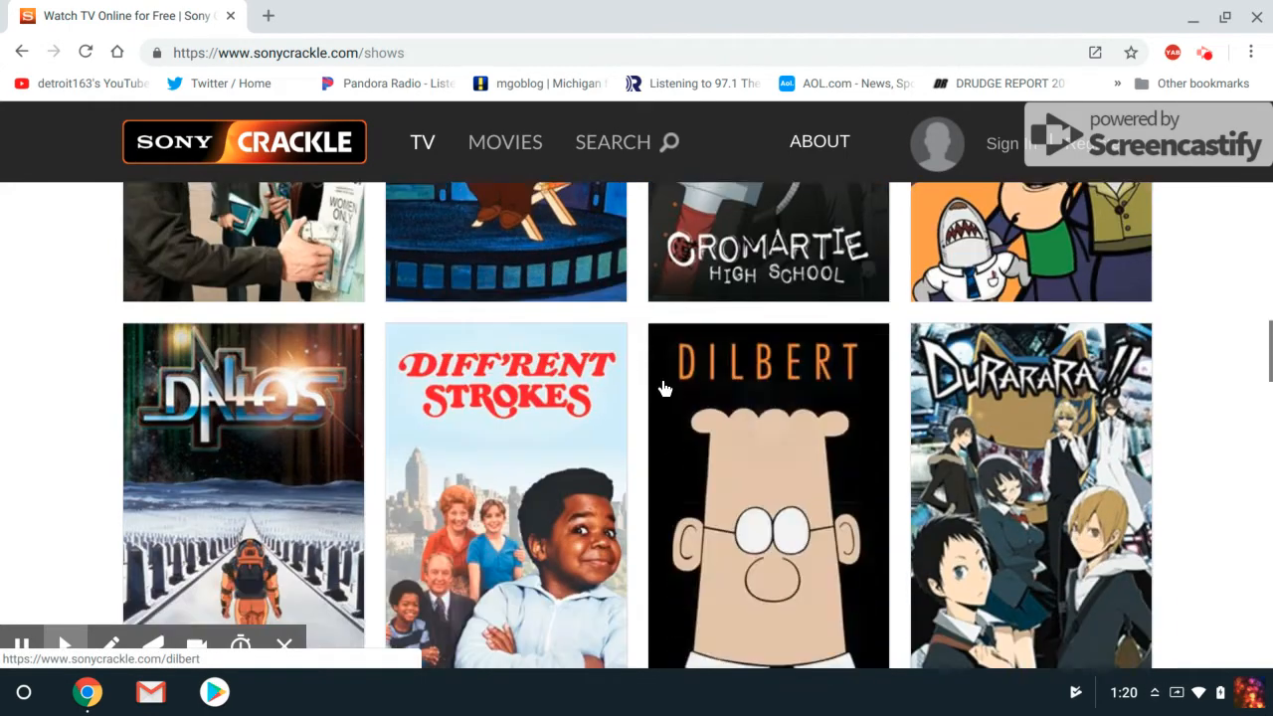
{"action": "scroll", "coordinate": [662, 385], "scroll_direction": "down", "scroll_amount": 2}
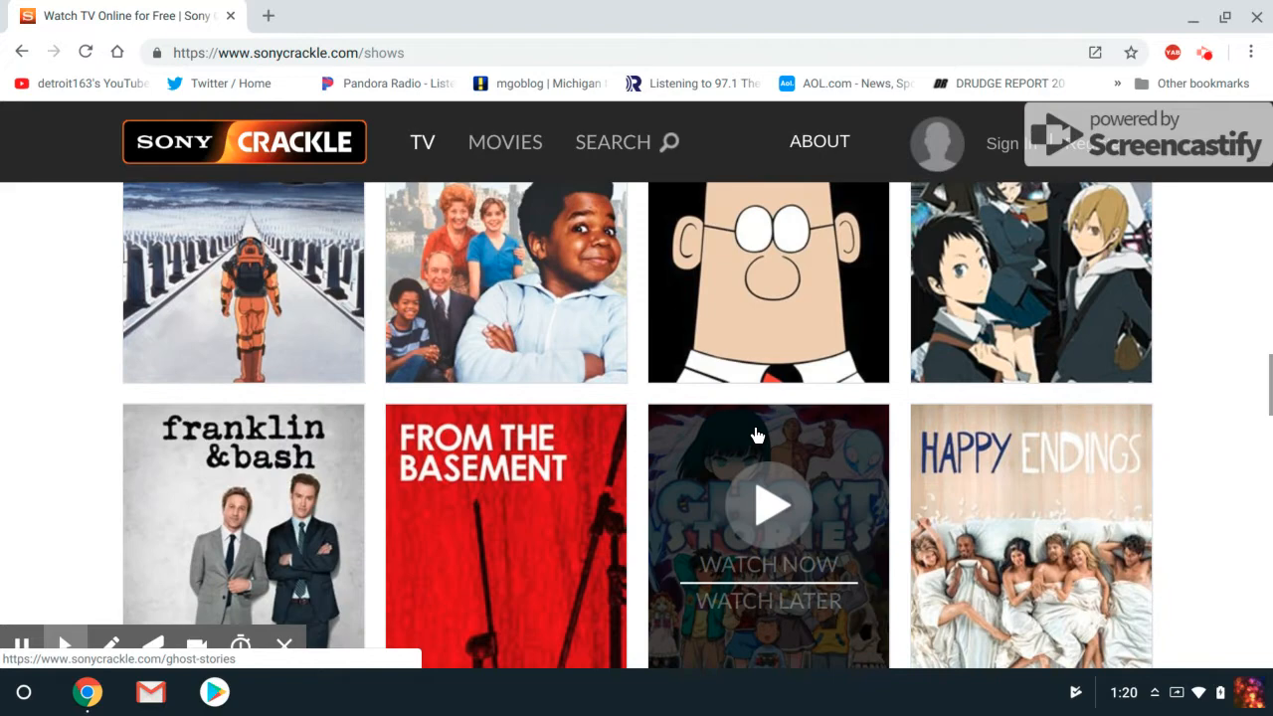
{"action": "scroll", "coordinate": [906, 418], "scroll_direction": "down", "scroll_amount": 1}
{"action": "scroll", "coordinate": [905, 418], "scroll_direction": "down", "scroll_amount": 3}
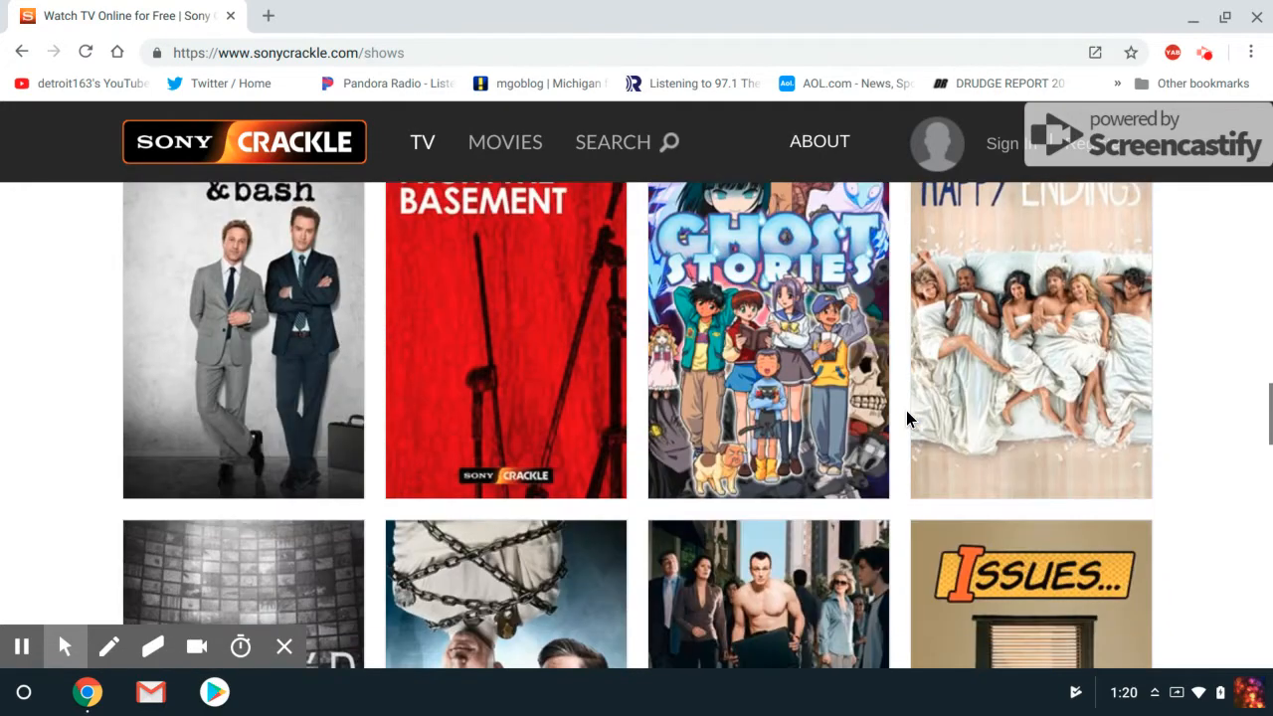
{"action": "scroll", "coordinate": [916, 415], "scroll_direction": "down", "scroll_amount": 3}
{"action": "scroll", "coordinate": [915, 416], "scroll_direction": "down", "scroll_amount": 1}
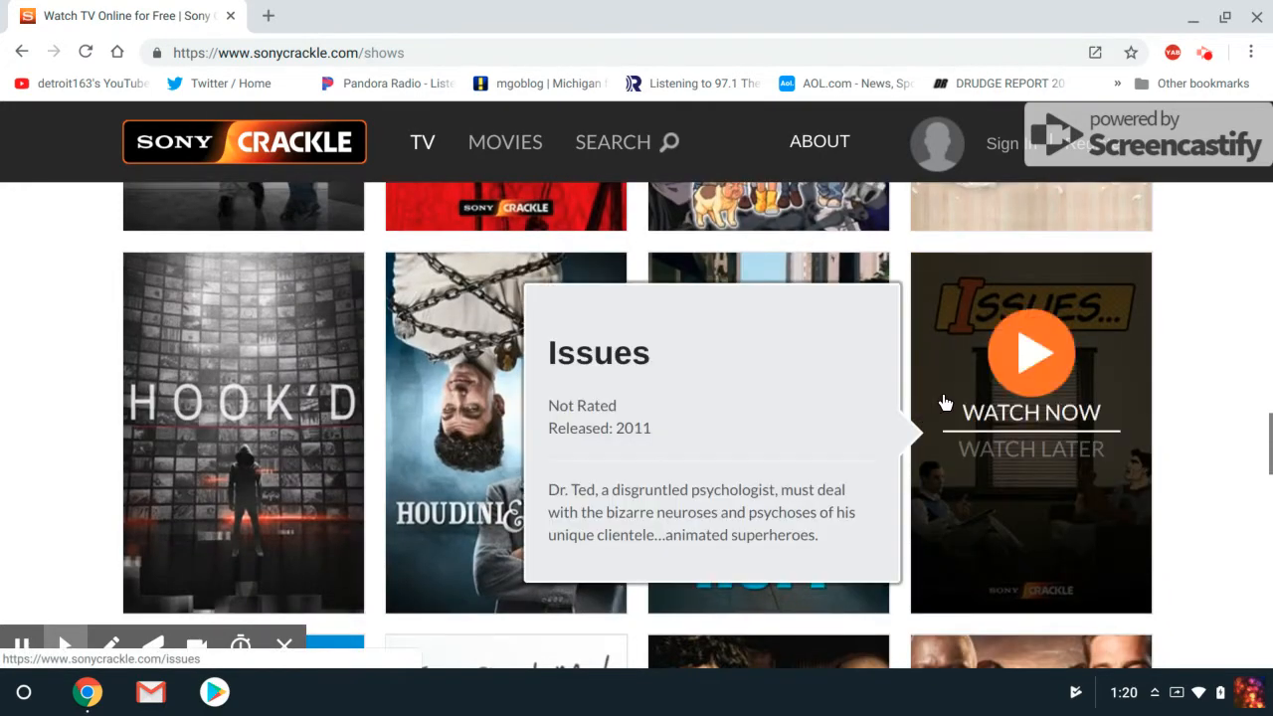
{"action": "scroll", "coordinate": [942, 392], "scroll_direction": "down", "scroll_amount": 3}
{"action": "scroll", "coordinate": [955, 379], "scroll_direction": "down", "scroll_amount": 2}
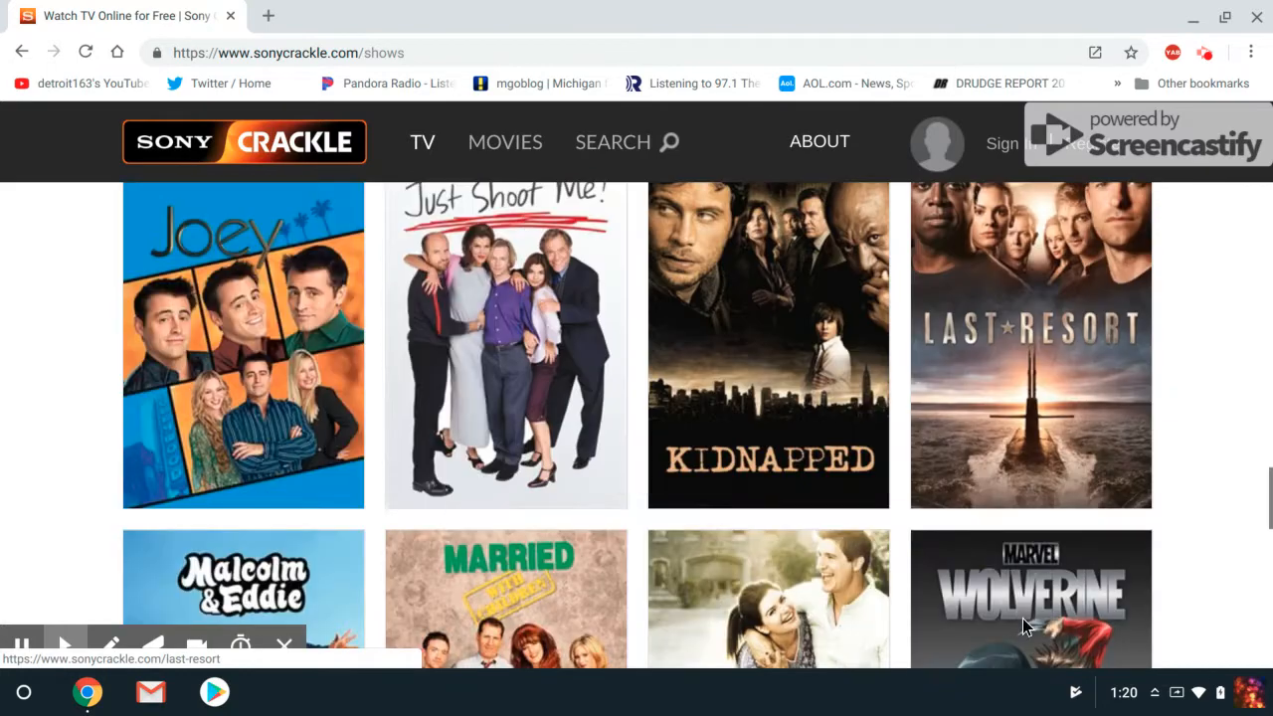
{"action": "scroll", "coordinate": [626, 477], "scroll_direction": "down", "scroll_amount": 2}
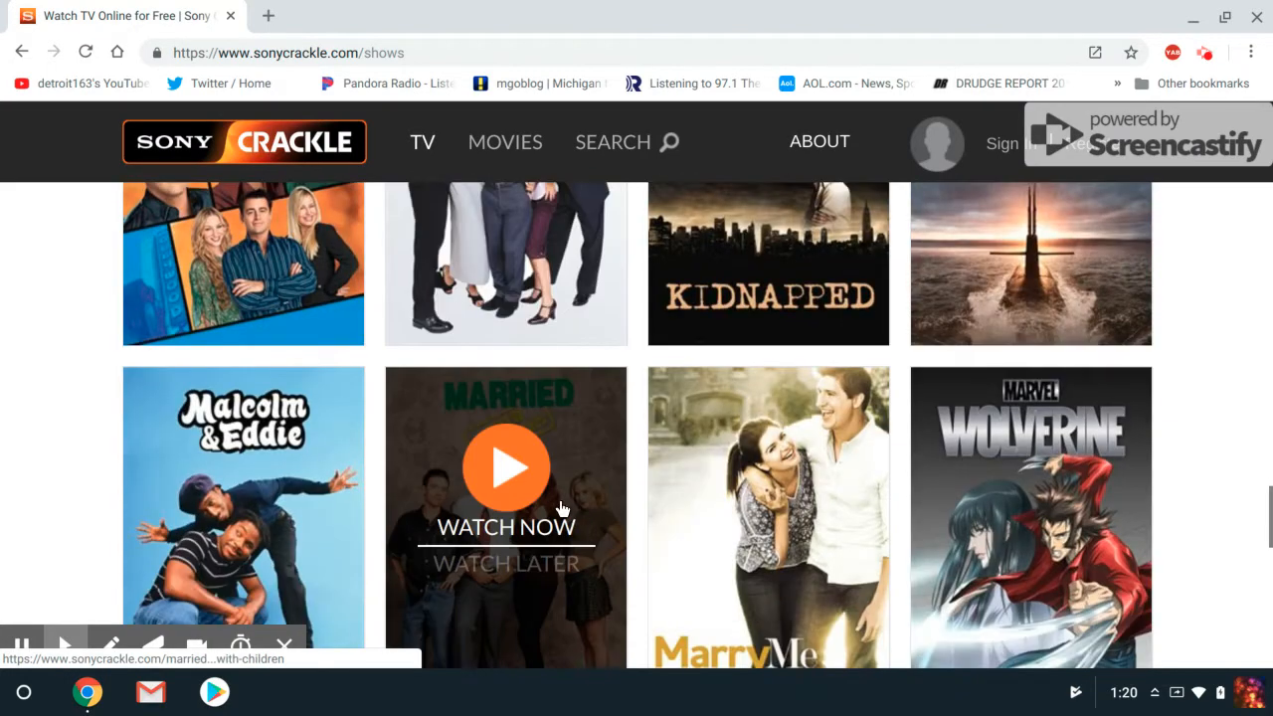
{"action": "scroll", "coordinate": [636, 412], "scroll_direction": "down", "scroll_amount": 2}
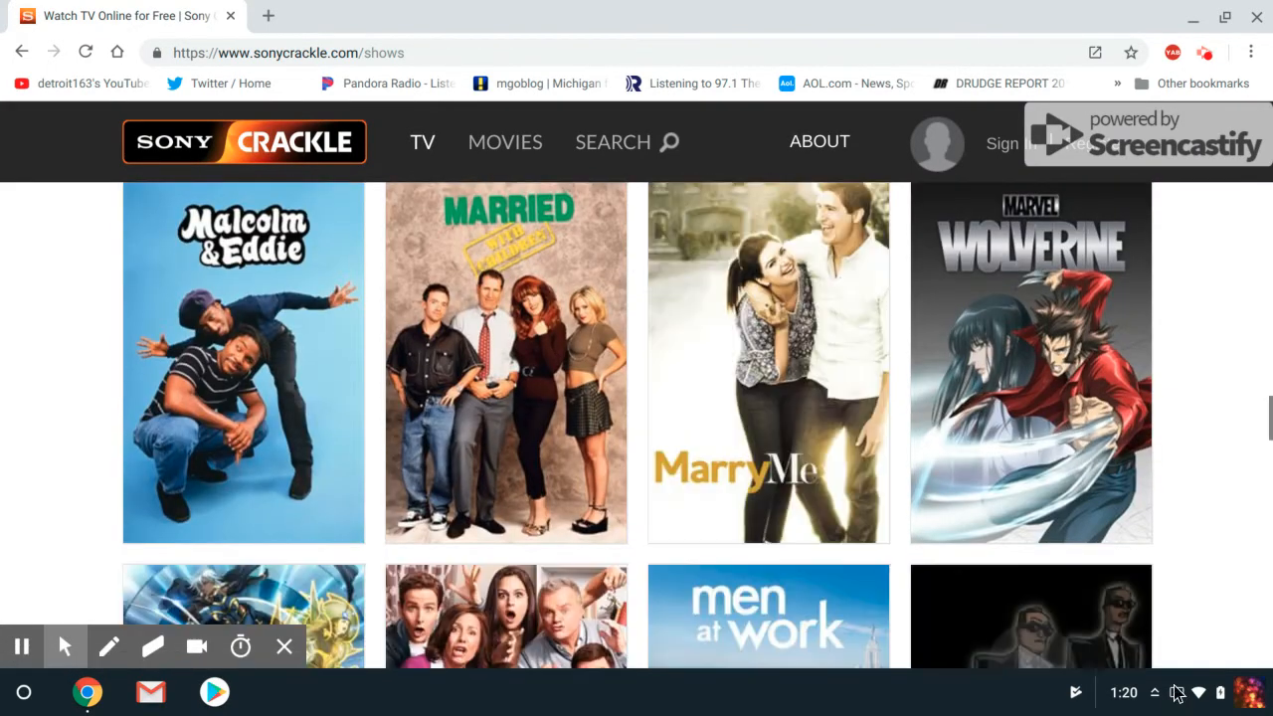
{"action": "scroll", "coordinate": [1014, 627], "scroll_direction": "down", "scroll_amount": 2}
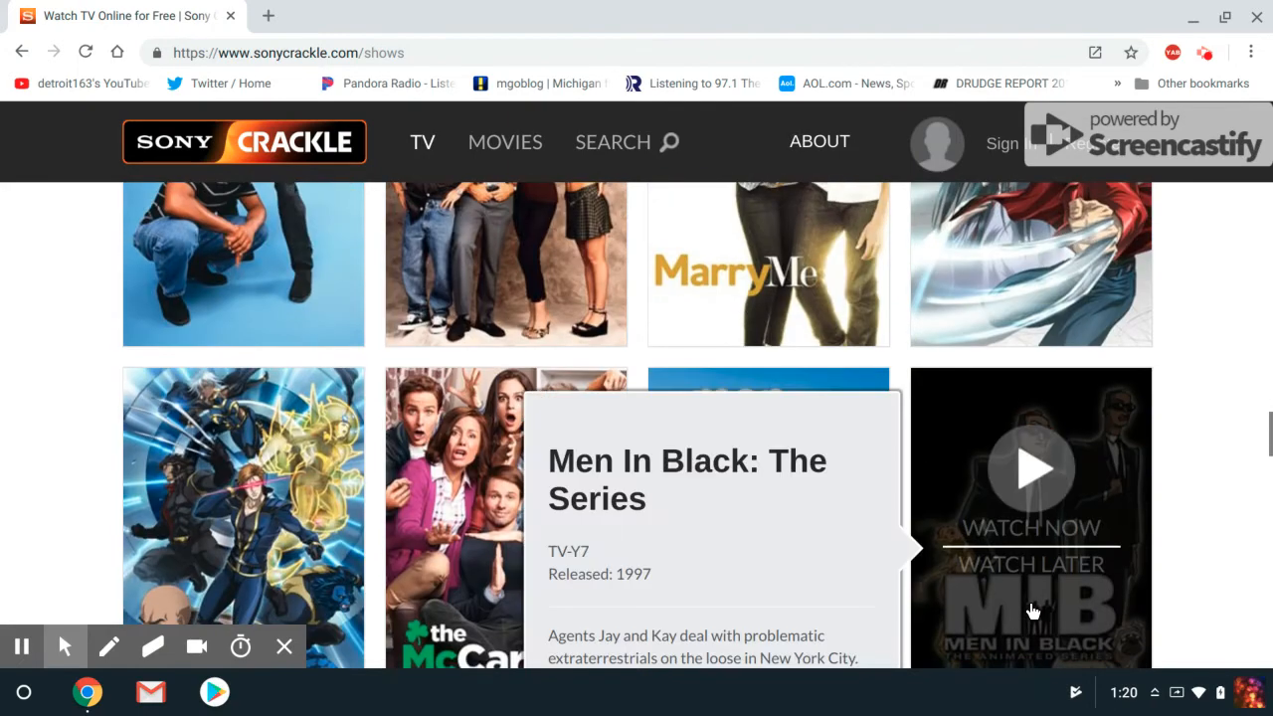
{"action": "scroll", "coordinate": [1042, 582], "scroll_direction": "down", "scroll_amount": 1}
{"action": "scroll", "coordinate": [1054, 565], "scroll_direction": "down", "scroll_amount": 2}
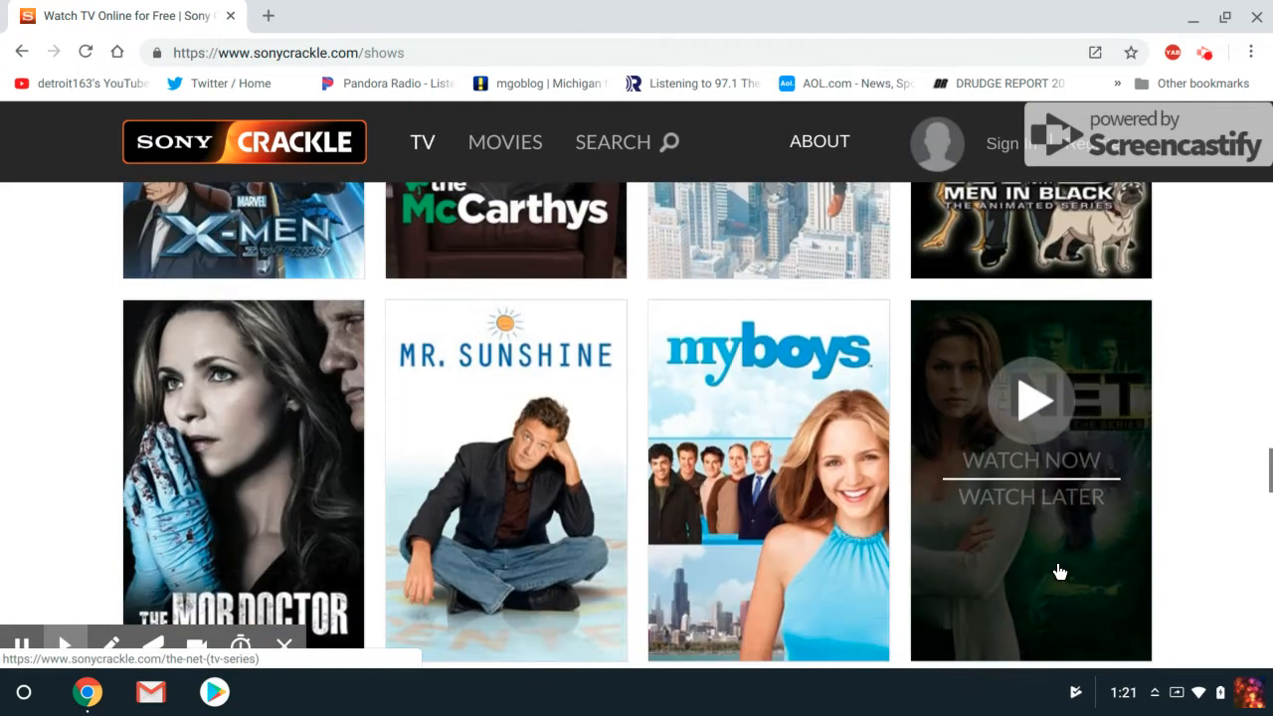
{"action": "scroll", "coordinate": [1057, 560], "scroll_direction": "down", "scroll_amount": 3}
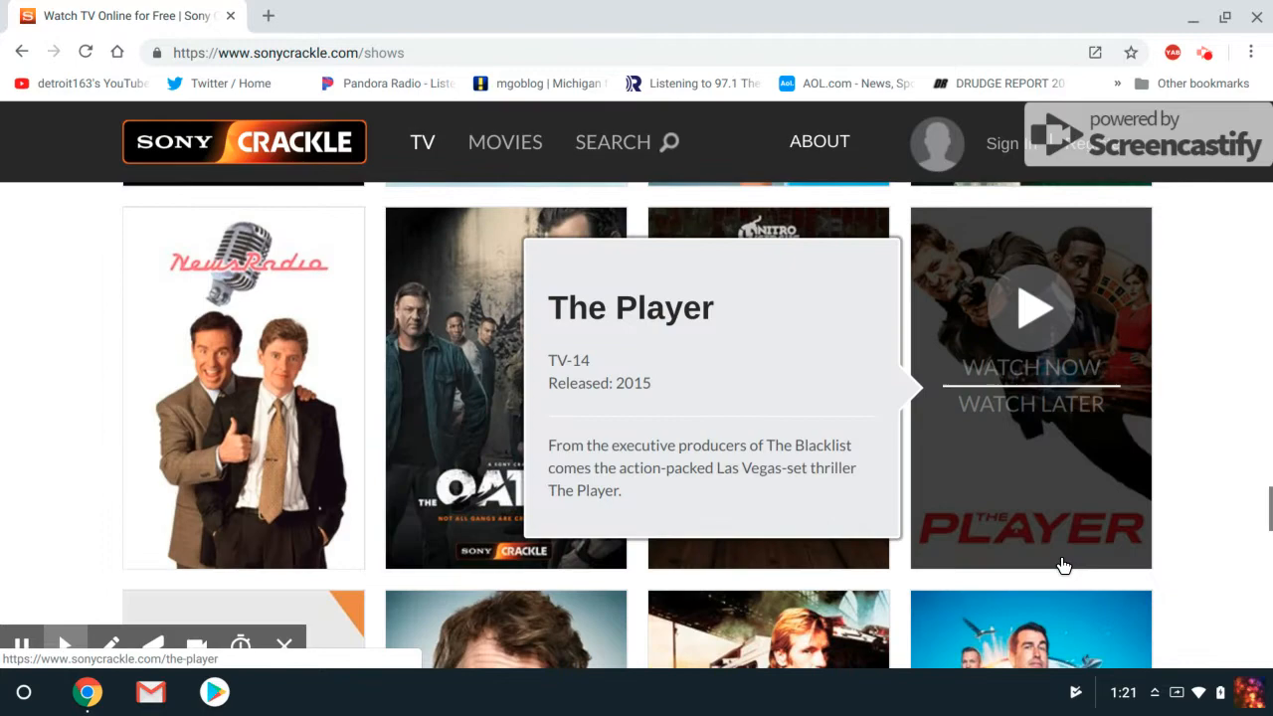
{"action": "scroll", "coordinate": [1065, 563], "scroll_direction": "down", "scroll_amount": 3}
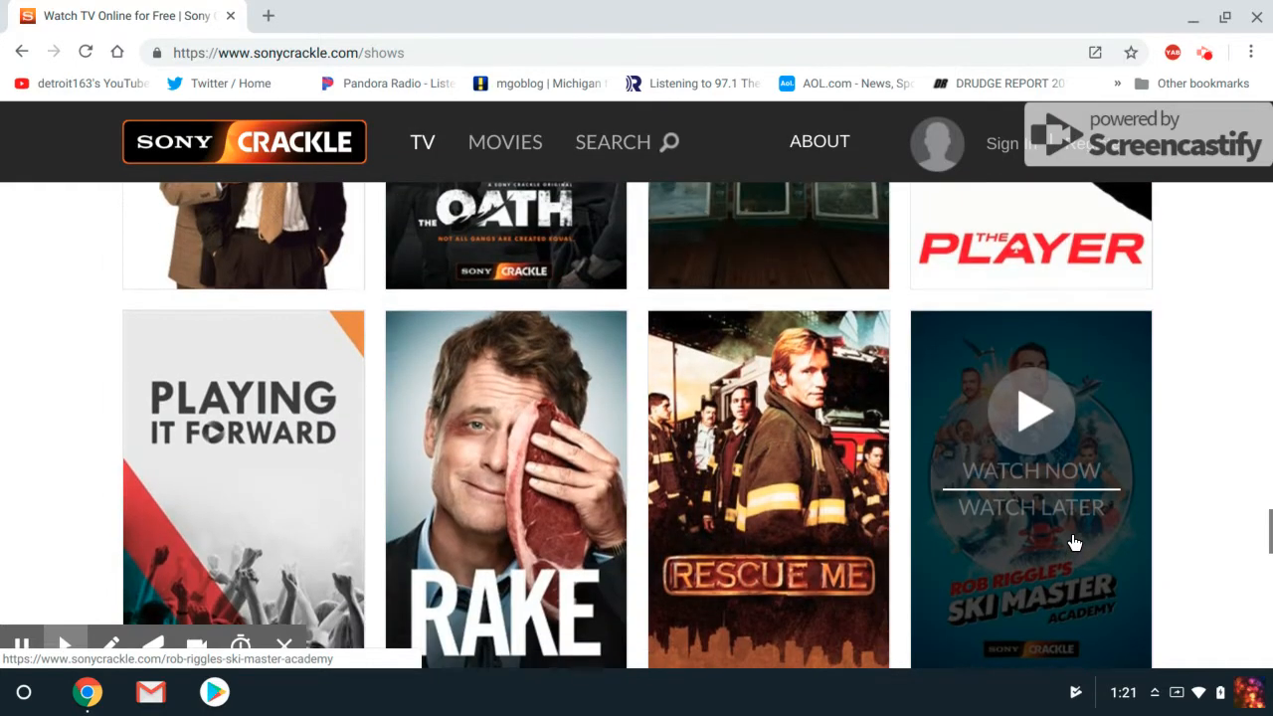
{"action": "scroll", "coordinate": [1072, 533], "scroll_direction": "down", "scroll_amount": 3}
{"action": "scroll", "coordinate": [1072, 530], "scroll_direction": "down", "scroll_amount": 3}
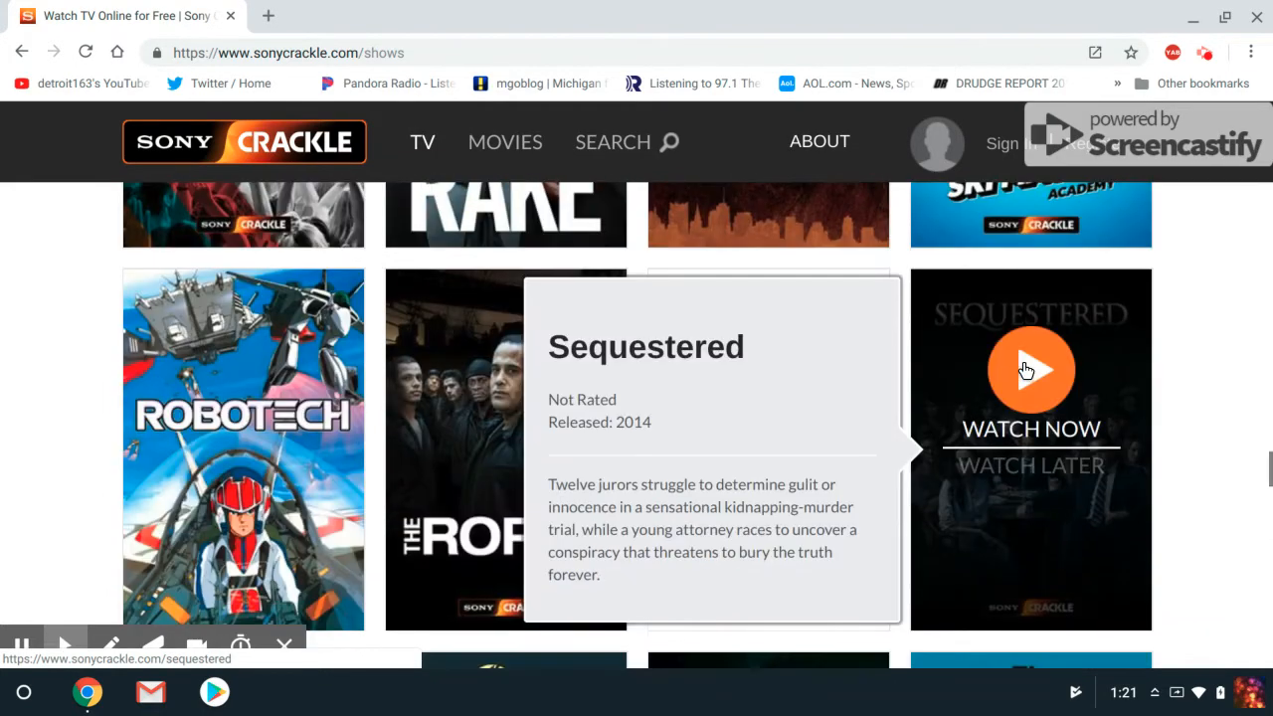
{"action": "scroll", "coordinate": [769, 378], "scroll_direction": "down", "scroll_amount": 3}
{"action": "scroll", "coordinate": [895, 396], "scroll_direction": "down", "scroll_amount": 3}
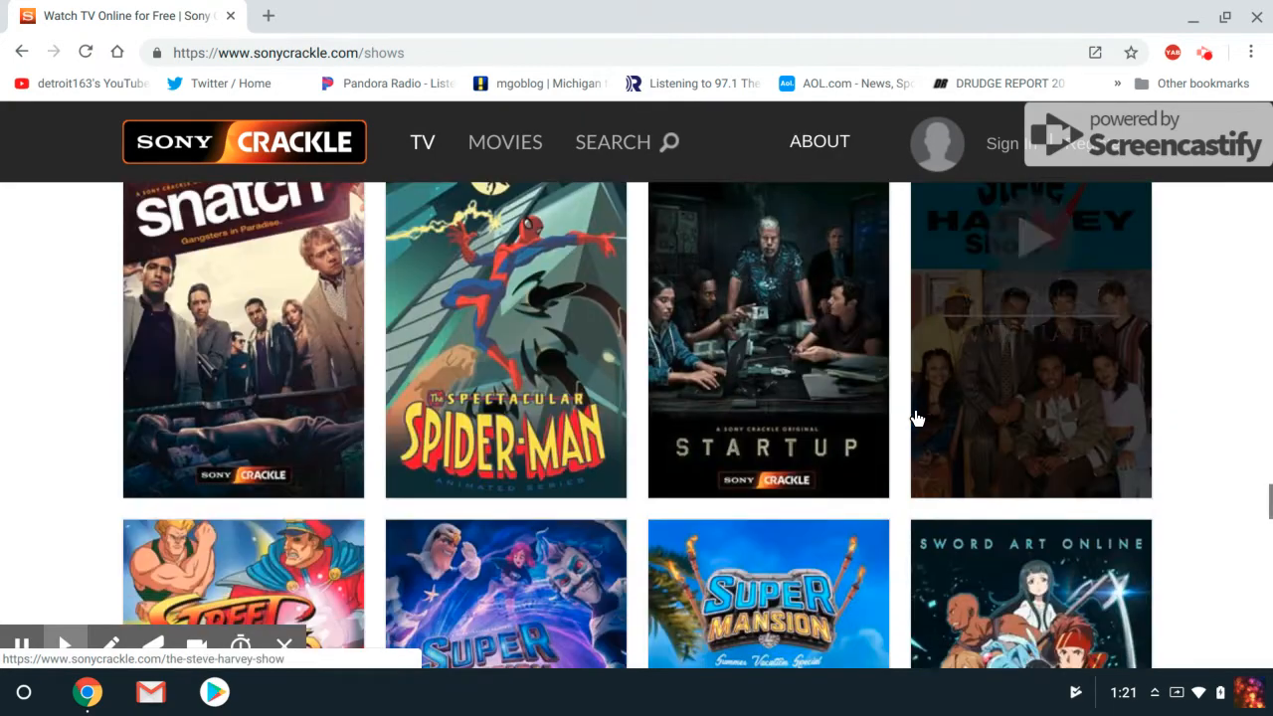
{"action": "scroll", "coordinate": [924, 405], "scroll_direction": "down", "scroll_amount": 3}
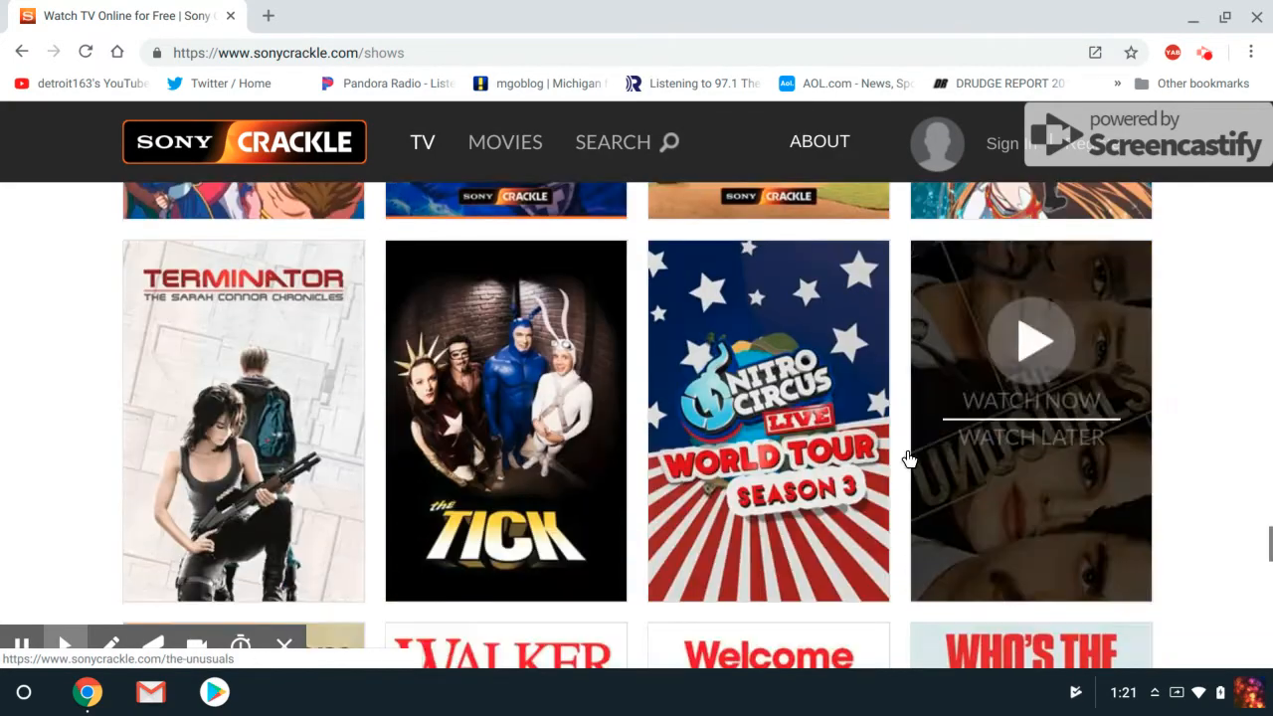
{"action": "scroll", "coordinate": [831, 505], "scroll_direction": "up", "scroll_amount": 5}
{"action": "scroll", "coordinate": [433, 302], "scroll_direction": "up", "scroll_amount": 3}
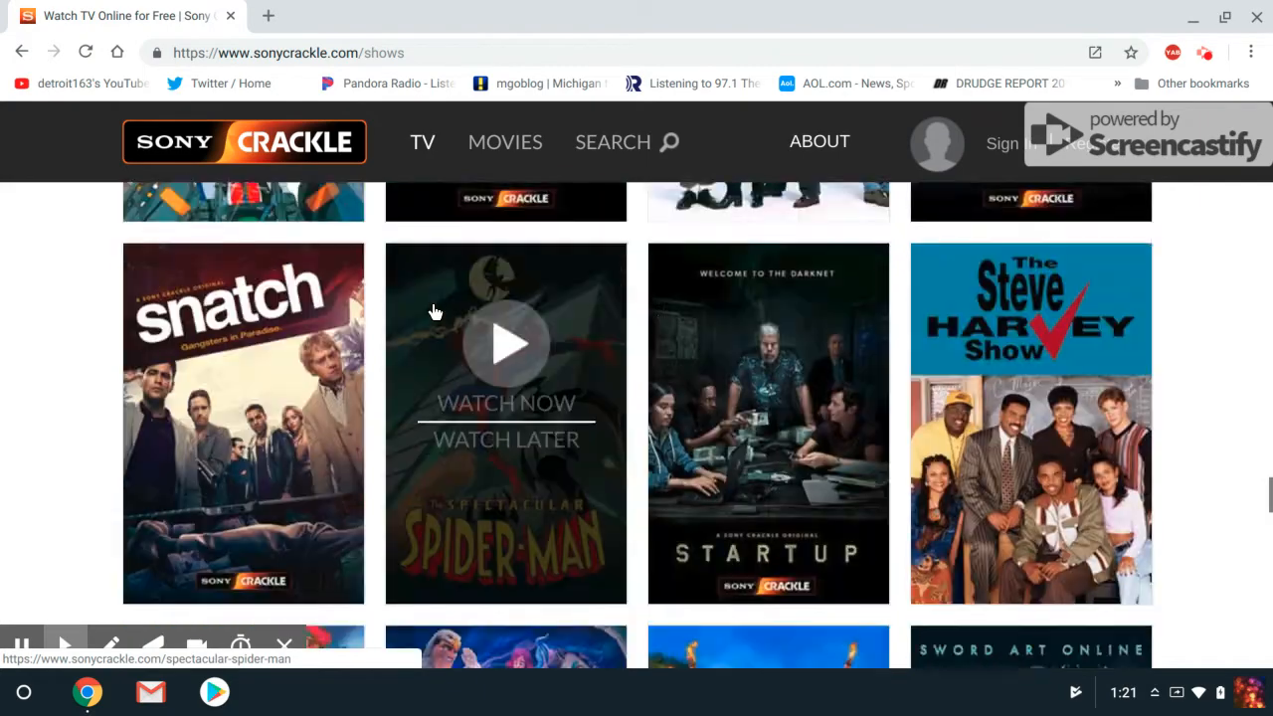
{"action": "scroll", "coordinate": [432, 303], "scroll_direction": "up", "scroll_amount": 3}
{"action": "scroll", "coordinate": [658, 478], "scroll_direction": "up", "scroll_amount": 2}
{"action": "scroll", "coordinate": [661, 478], "scroll_direction": "up", "scroll_amount": 4}
{"action": "scroll", "coordinate": [828, 613], "scroll_direction": "up", "scroll_amount": 2}
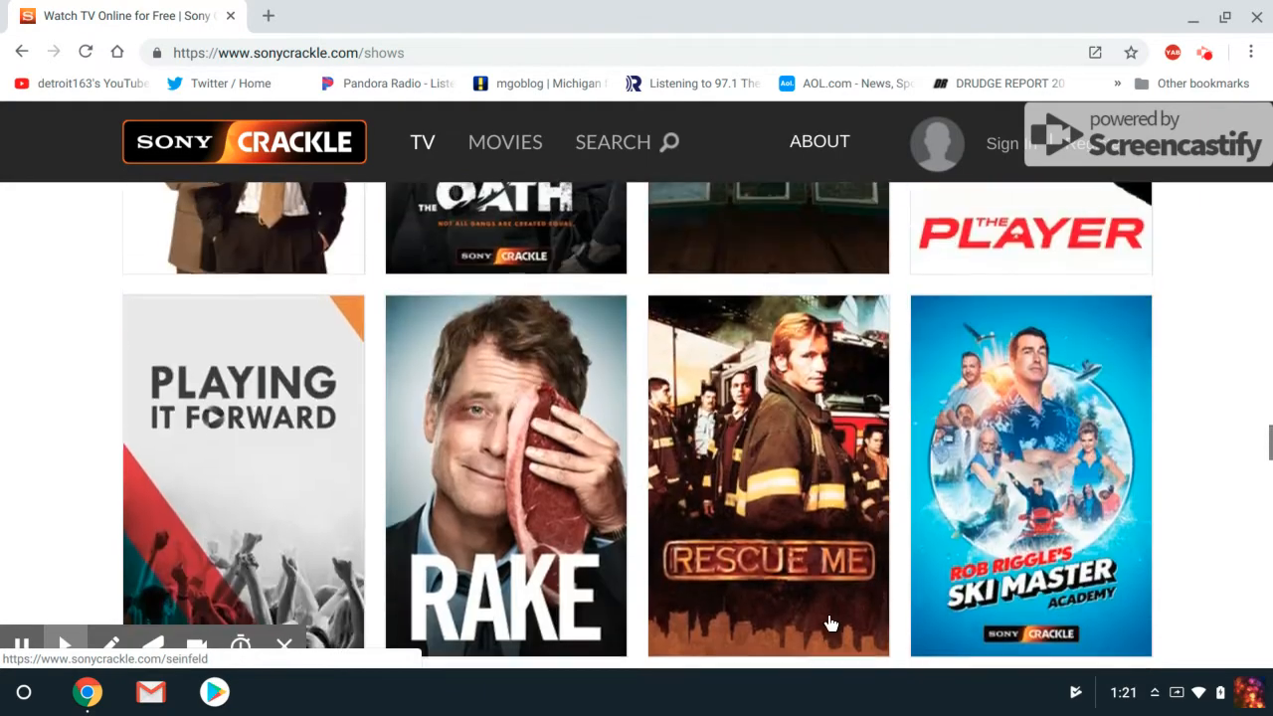
{"action": "scroll", "coordinate": [809, 593], "scroll_direction": "up", "scroll_amount": 3}
{"action": "scroll", "coordinate": [804, 597], "scroll_direction": "up", "scroll_amount": 2}
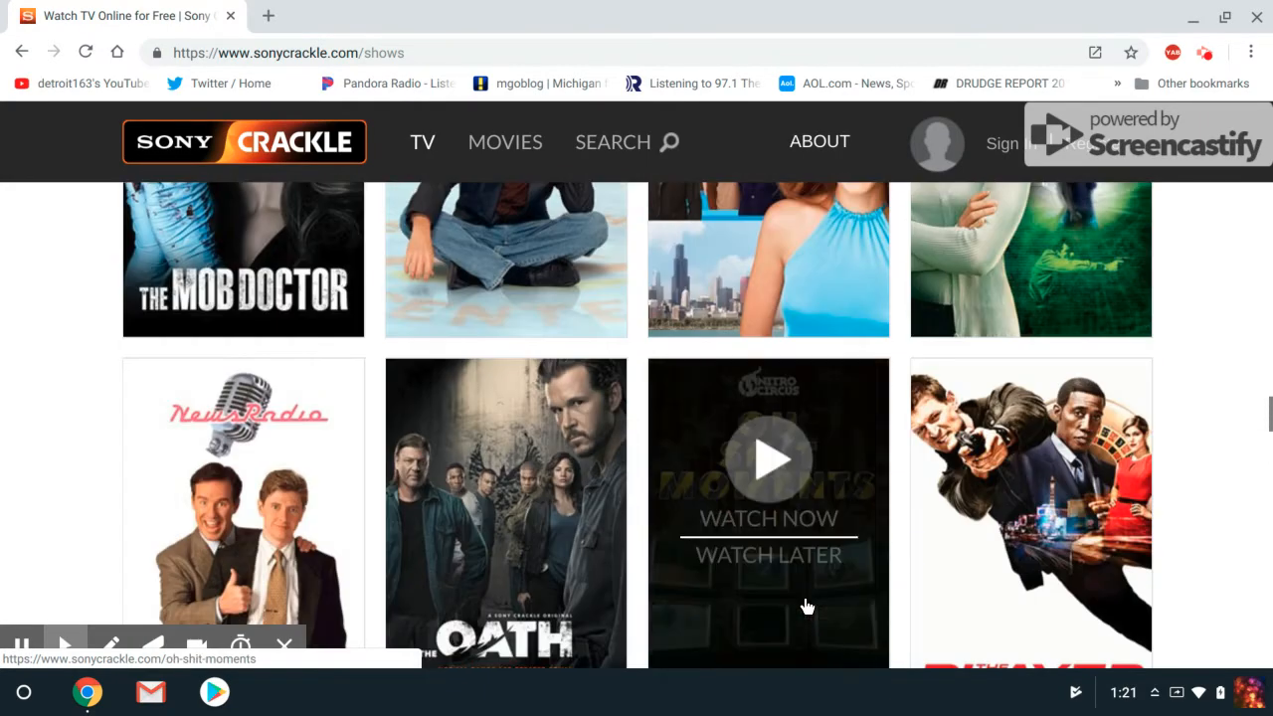
{"action": "scroll", "coordinate": [804, 597], "scroll_direction": "up", "scroll_amount": 3}
{"action": "scroll", "coordinate": [805, 596], "scroll_direction": "up", "scroll_amount": 1}
{"action": "scroll", "coordinate": [804, 597], "scroll_direction": "up", "scroll_amount": 1}
{"action": "scroll", "coordinate": [804, 594], "scroll_direction": "up", "scroll_amount": 3}
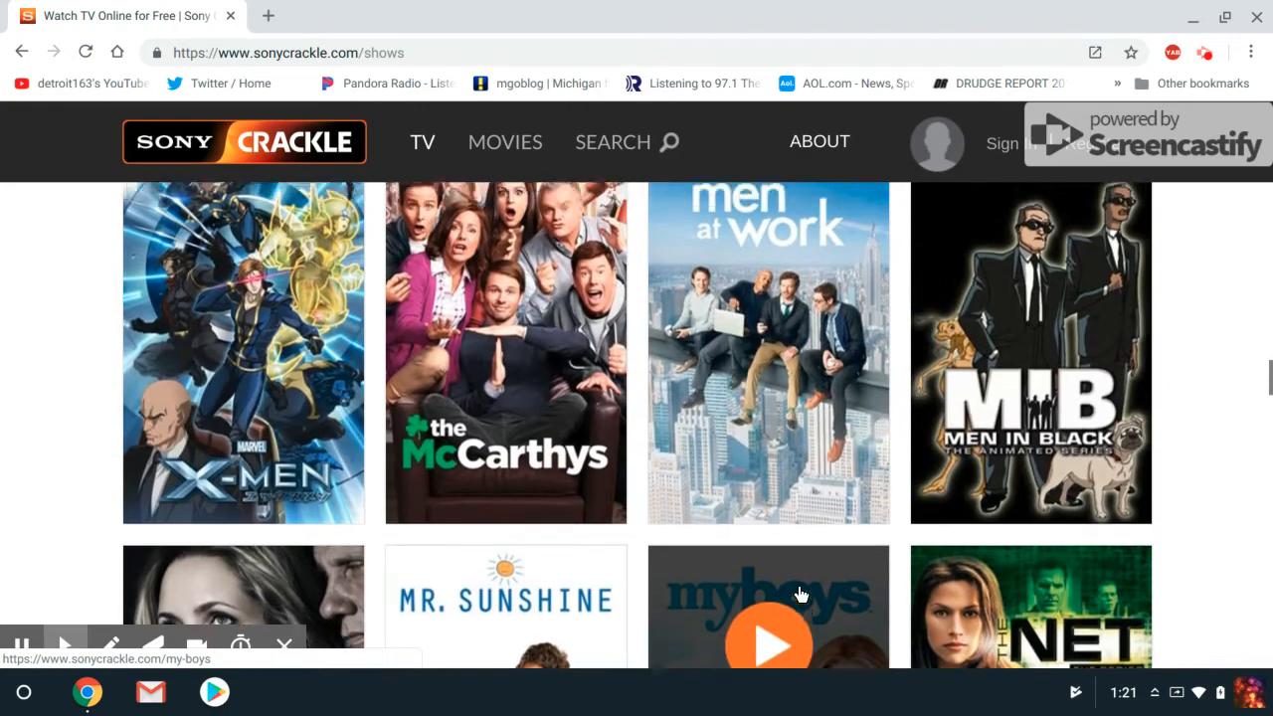
{"action": "scroll", "coordinate": [799, 585], "scroll_direction": "up", "scroll_amount": 3}
{"action": "scroll", "coordinate": [800, 581], "scroll_direction": "up", "scroll_amount": 3}
{"action": "scroll", "coordinate": [799, 576], "scroll_direction": "up", "scroll_amount": 3}
{"action": "scroll", "coordinate": [799, 576], "scroll_direction": "down", "scroll_amount": 2}
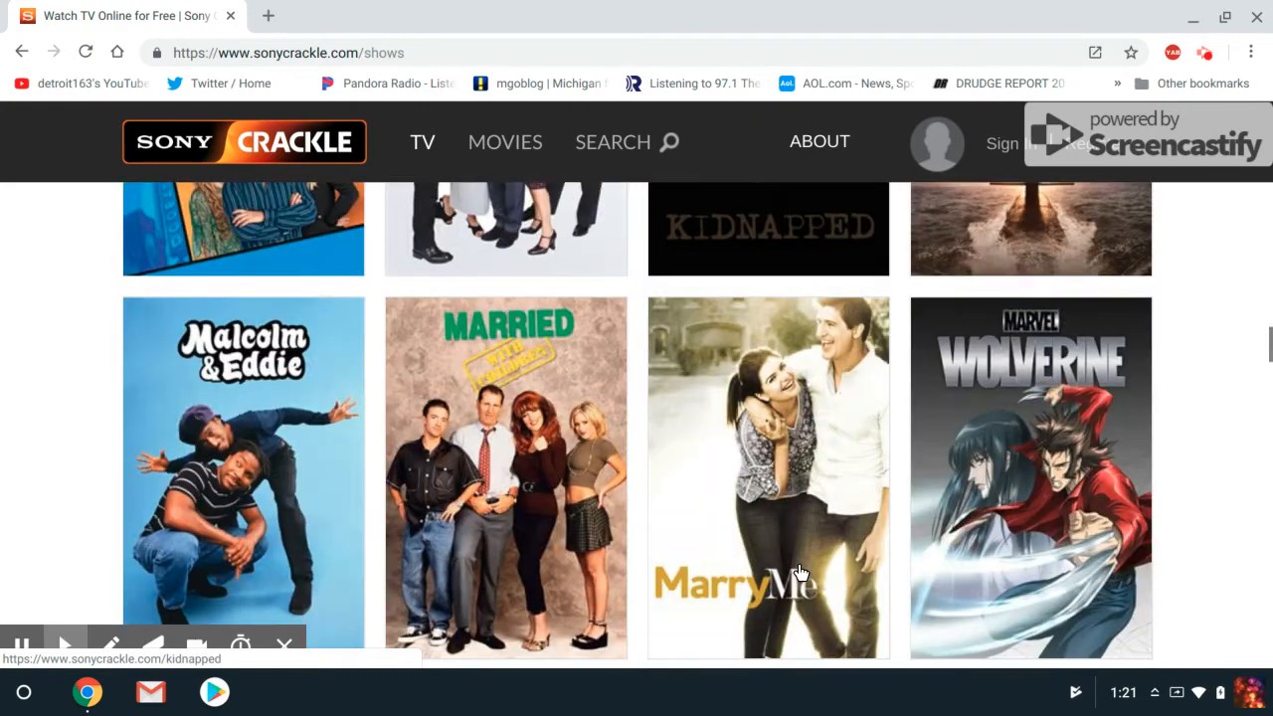
{"action": "scroll", "coordinate": [799, 561], "scroll_direction": "up", "scroll_amount": 2}
{"action": "scroll", "coordinate": [799, 562], "scroll_direction": "up", "scroll_amount": 3}
{"action": "scroll", "coordinate": [798, 562], "scroll_direction": "up", "scroll_amount": 3}
{"action": "scroll", "coordinate": [798, 561], "scroll_direction": "up", "scroll_amount": 1}
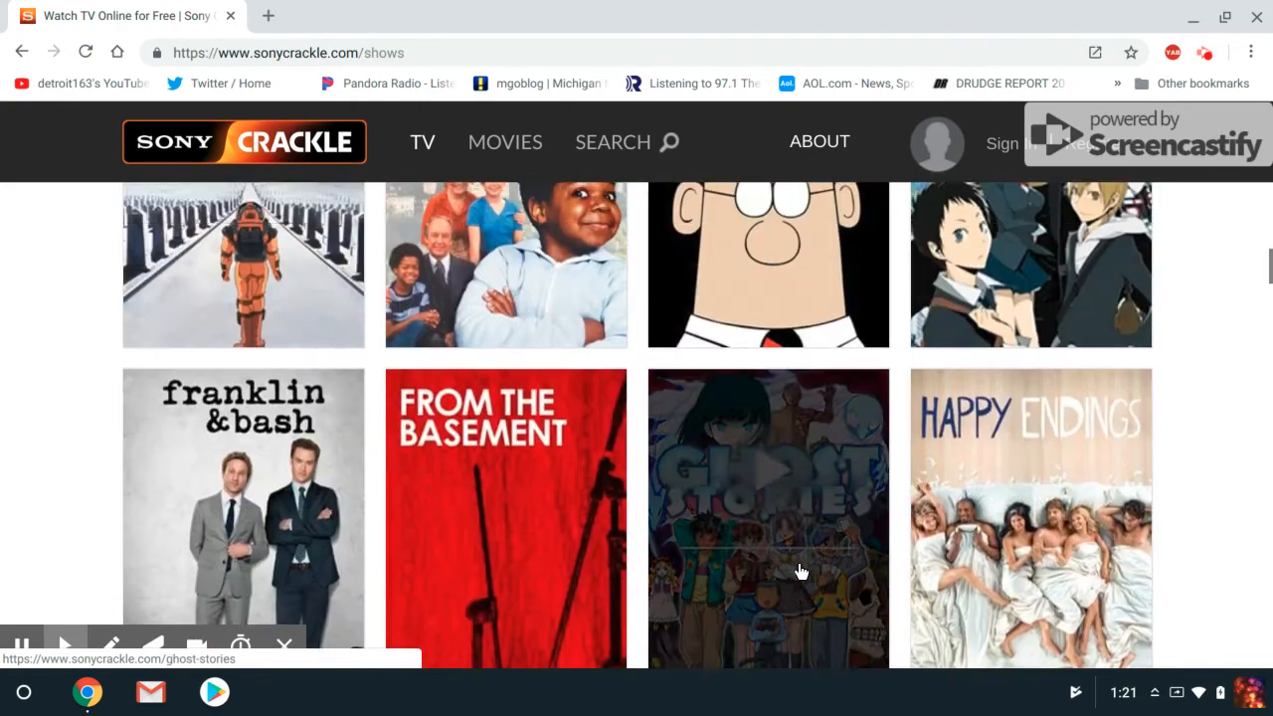
{"action": "scroll", "coordinate": [799, 562], "scroll_direction": "up", "scroll_amount": 2}
{"action": "scroll", "coordinate": [804, 570], "scroll_direction": "up", "scroll_amount": 3}
{"action": "scroll", "coordinate": [805, 569], "scroll_direction": "up", "scroll_amount": 3}
{"action": "scroll", "coordinate": [841, 611], "scroll_direction": "up", "scroll_amount": 1}
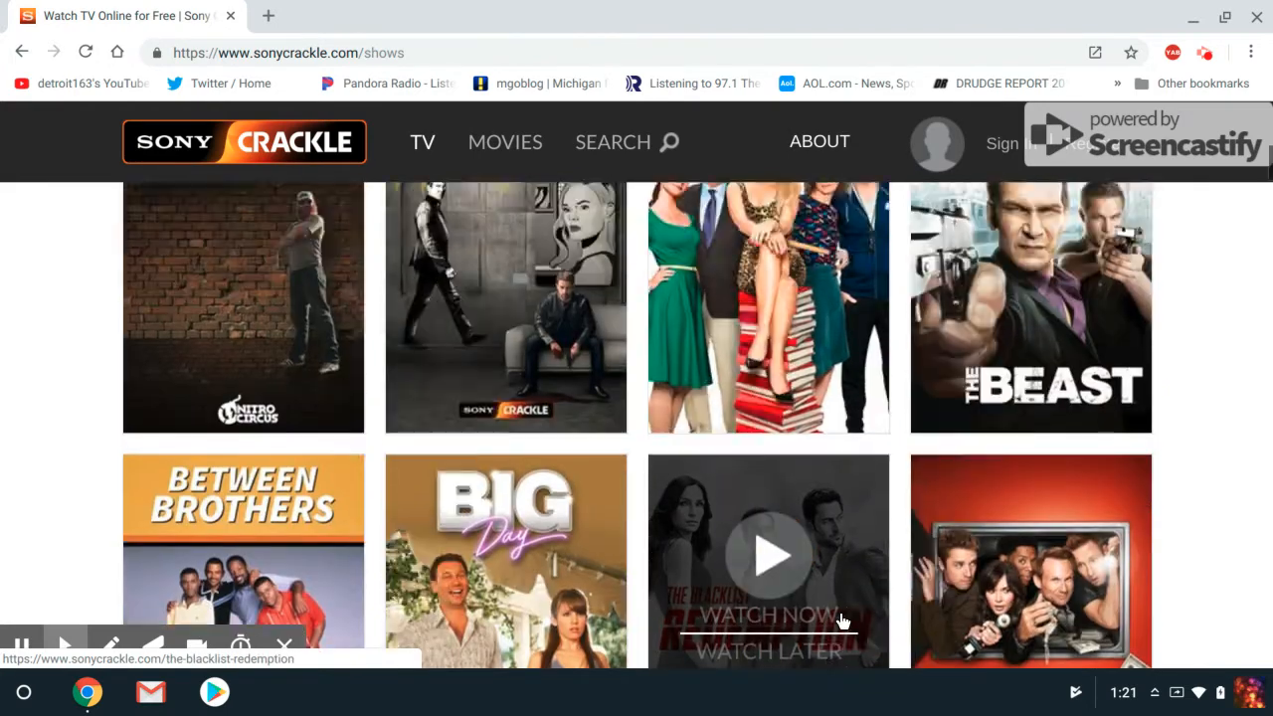
{"action": "scroll", "coordinate": [840, 611], "scroll_direction": "up", "scroll_amount": 3}
{"action": "scroll", "coordinate": [840, 612], "scroll_direction": "up", "scroll_amount": 3}
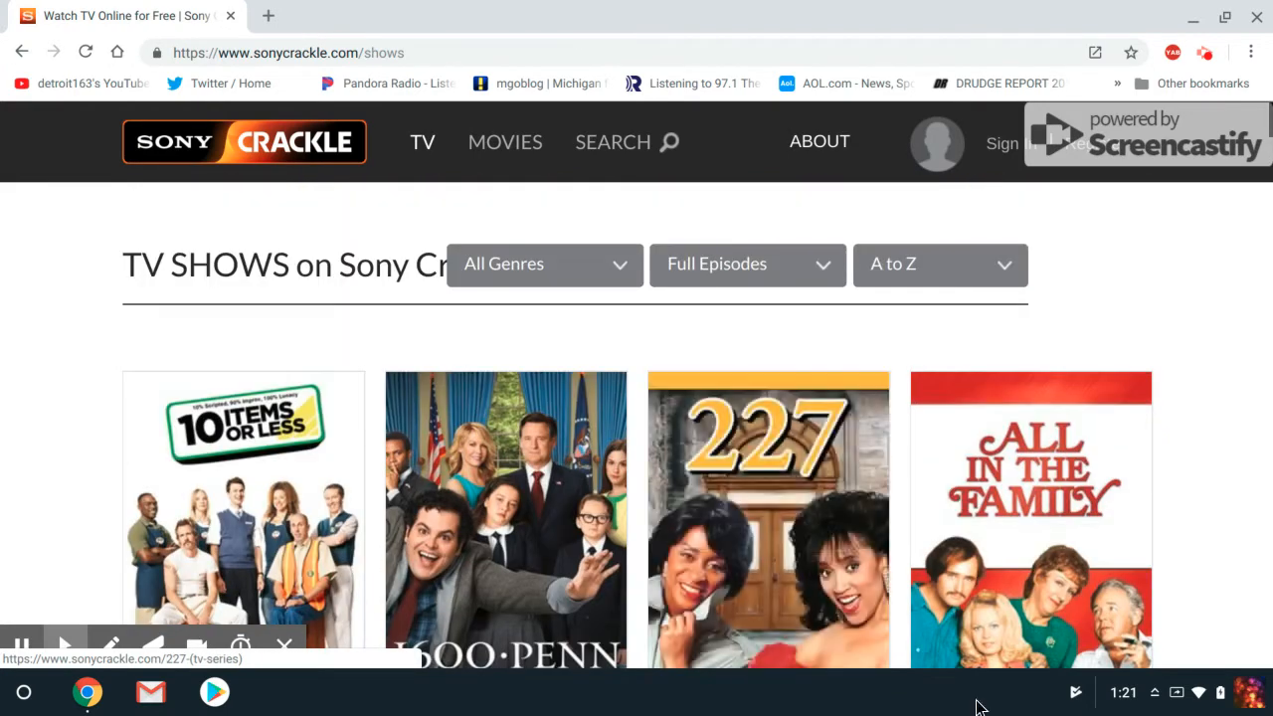